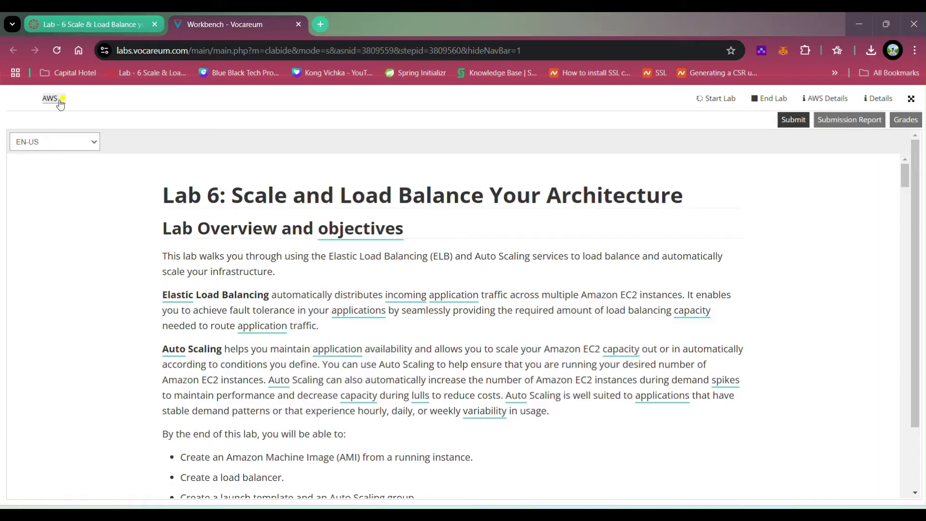
- Read through the Lab 6 instructions, from the overview and scenario through each task to the submission section
{"action": "scroll", "coordinate": [212, 196], "scroll_direction": "down", "scroll_amount": 20}
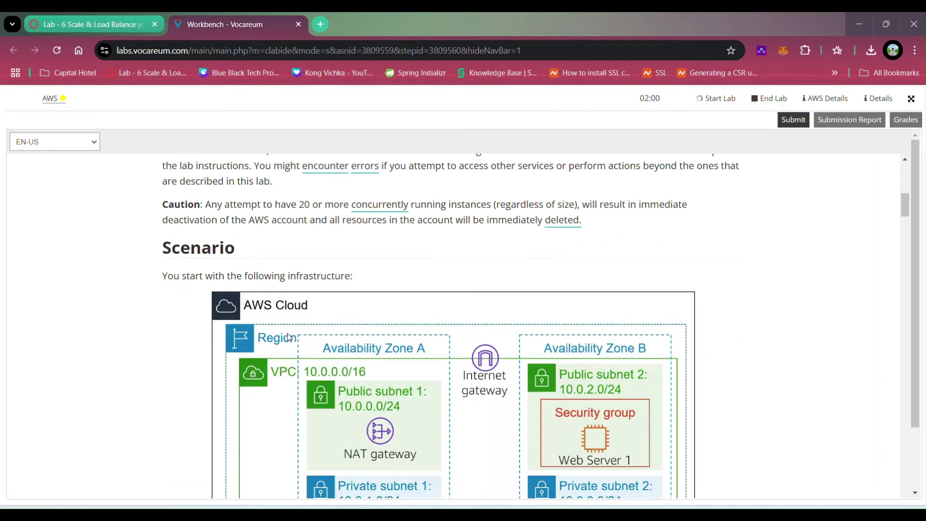
{"action": "scroll", "coordinate": [324, 329], "scroll_direction": "down", "scroll_amount": 4}
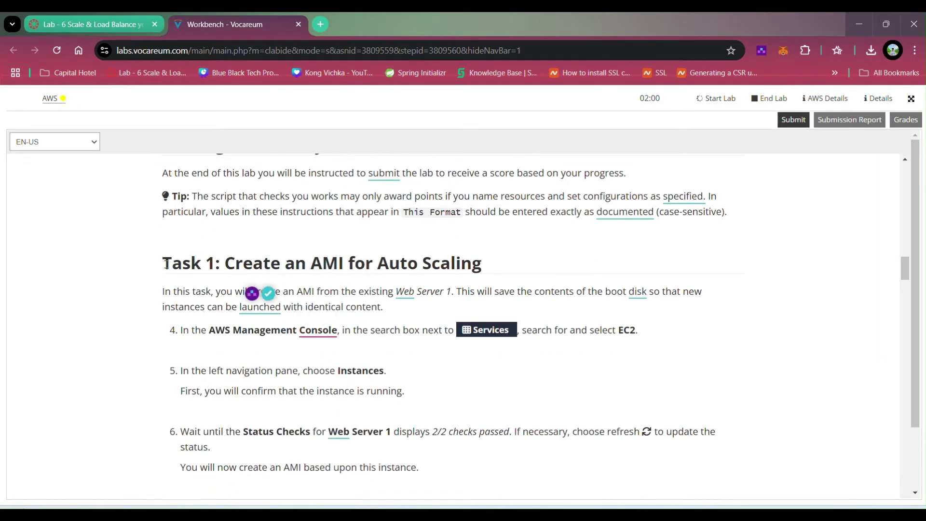
{"action": "triple_click", "coordinate": [413, 270]}
{"action": "scroll", "coordinate": [414, 276], "scroll_direction": "down", "scroll_amount": 12}
{"action": "left_click_drag", "start_coordinate": [163, 300], "coordinate": [420, 303]}
{"action": "scroll", "coordinate": [420, 303], "scroll_direction": "down", "scroll_amount": 15}
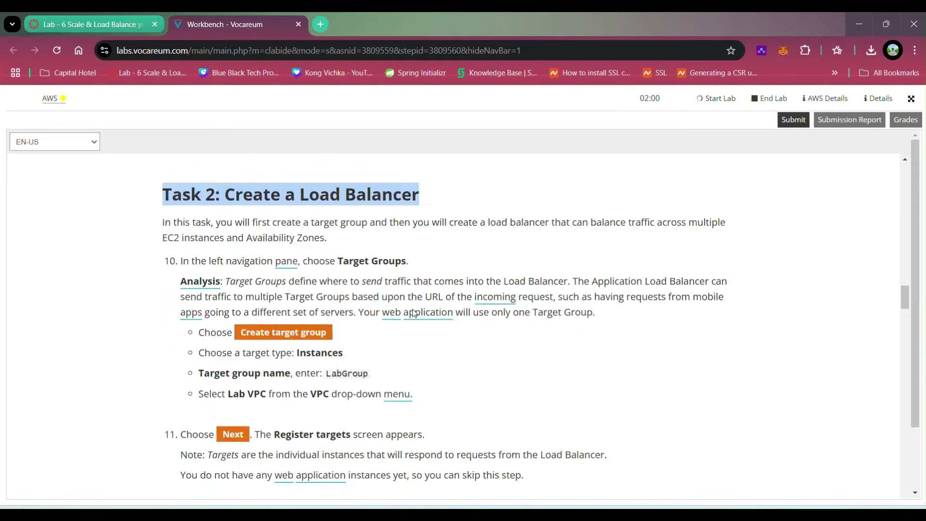
{"action": "left_click_drag", "start_coordinate": [171, 247], "coordinate": [649, 250]}
{"action": "scroll", "coordinate": [649, 250], "scroll_direction": "down", "scroll_amount": 20}
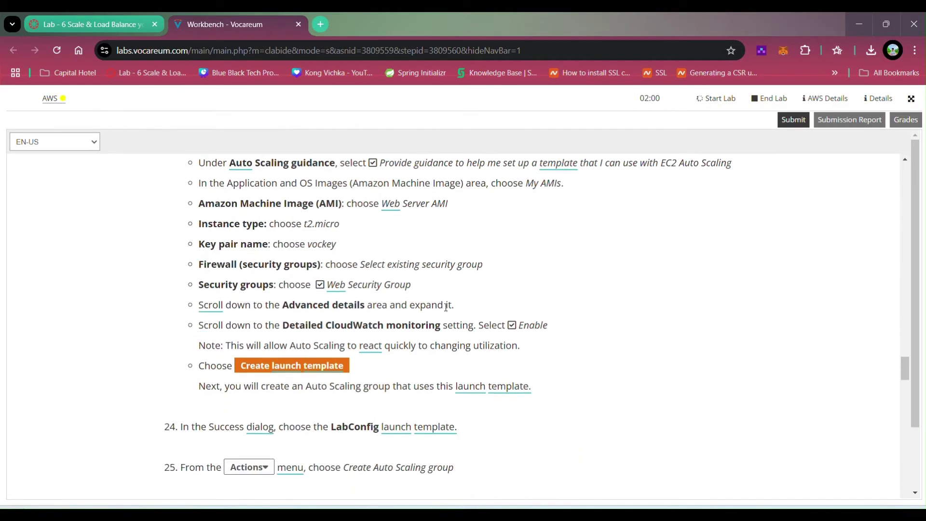
{"action": "left_click_drag", "start_coordinate": [163, 337], "coordinate": [541, 337]}
{"action": "scroll", "coordinate": [541, 336], "scroll_direction": "down", "scroll_amount": 15}
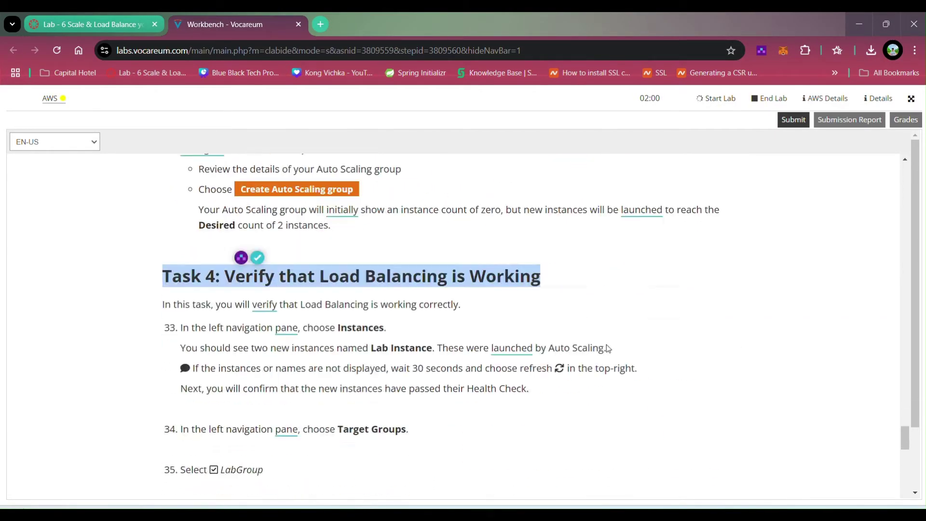
{"action": "left_click_drag", "start_coordinate": [163, 189], "coordinate": [381, 193]}
{"action": "scroll", "coordinate": [529, 355], "scroll_direction": "down", "scroll_amount": 20}
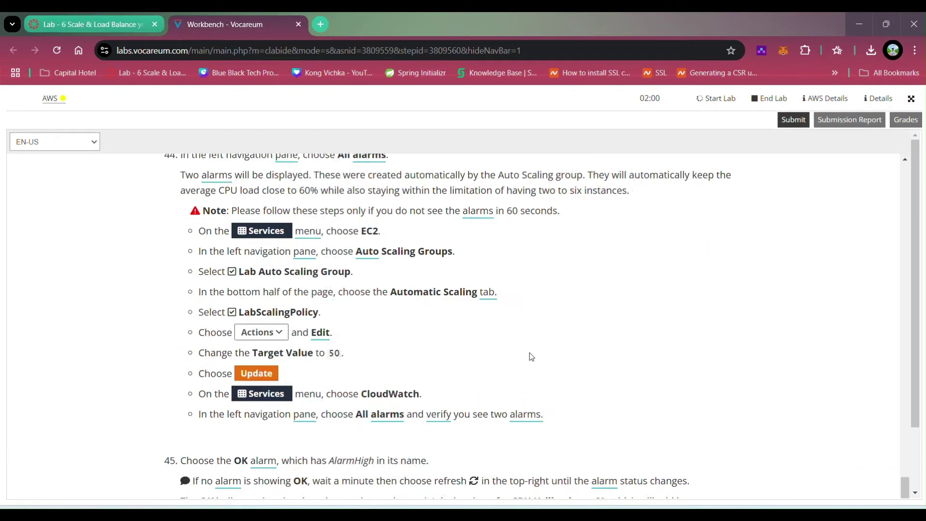
{"action": "left_click_drag", "start_coordinate": [163, 182], "coordinate": [427, 185]}
{"action": "scroll", "coordinate": [434, 290], "scroll_direction": "down", "scroll_amount": 4}
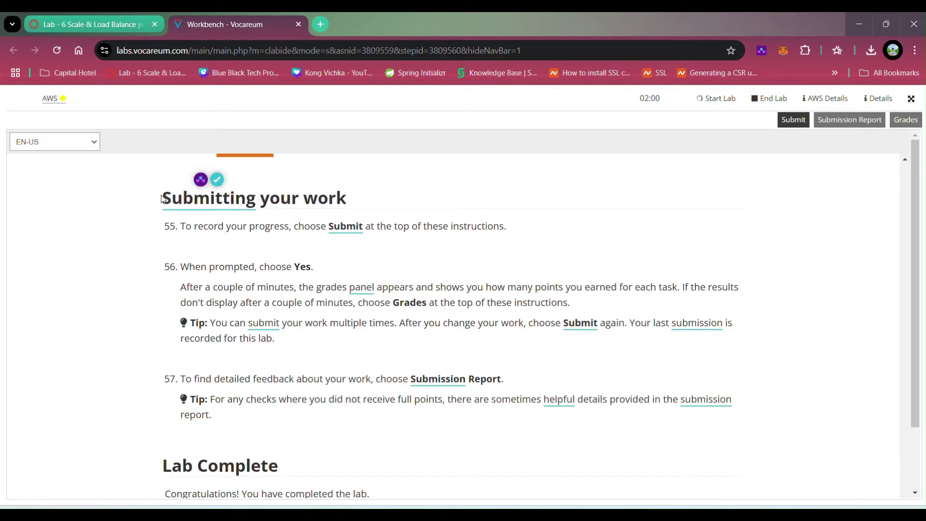
{"action": "left_click", "coordinate": [381, 208]}
{"action": "scroll", "coordinate": [452, 215], "scroll_direction": "up", "scroll_amount": 1}
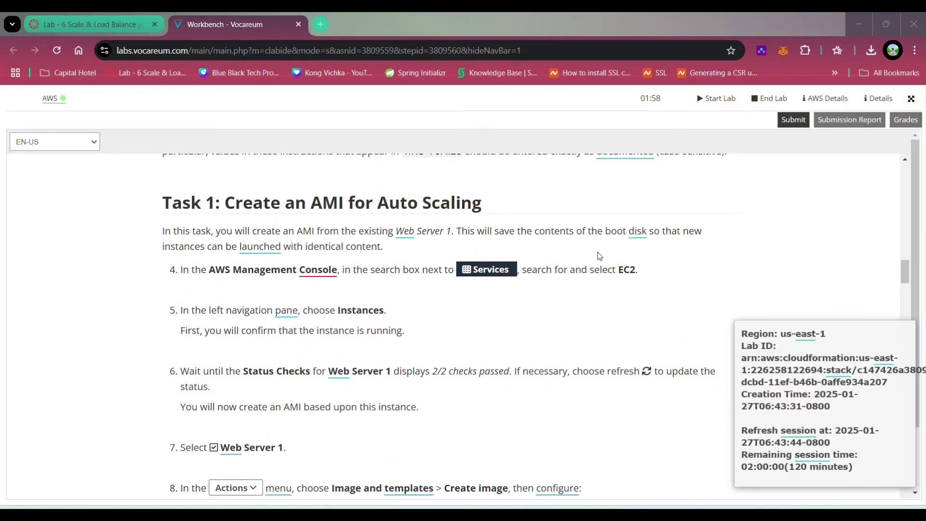
- Open the AWS console from the lab page, search for EC2 and open its Instances list
{"action": "left_click", "coordinate": [51, 99]}
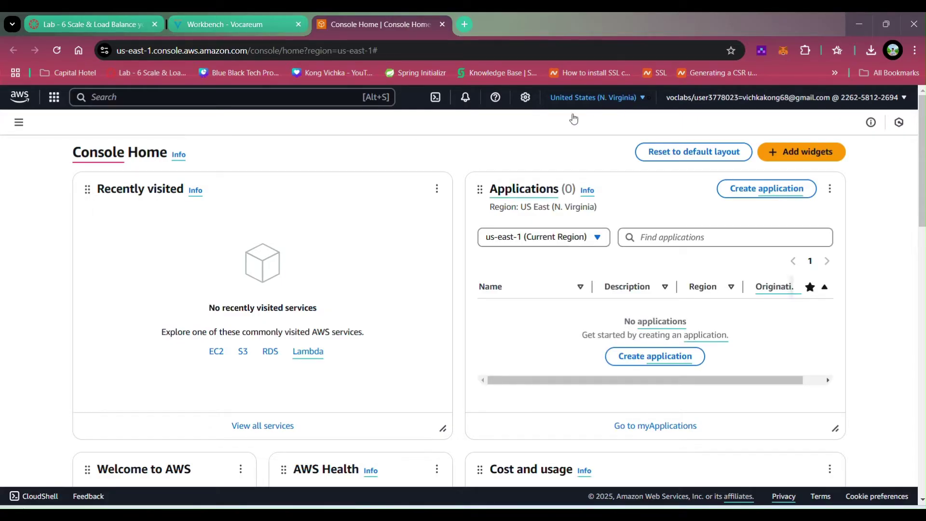
{"action": "left_click", "coordinate": [246, 28]}
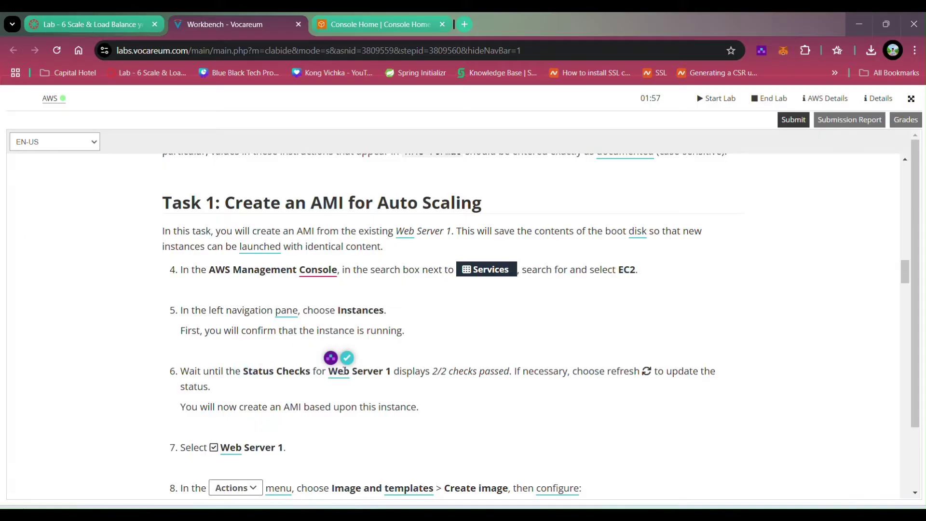
{"action": "scroll", "coordinate": [433, 380], "scroll_direction": "down", "scroll_amount": 1}
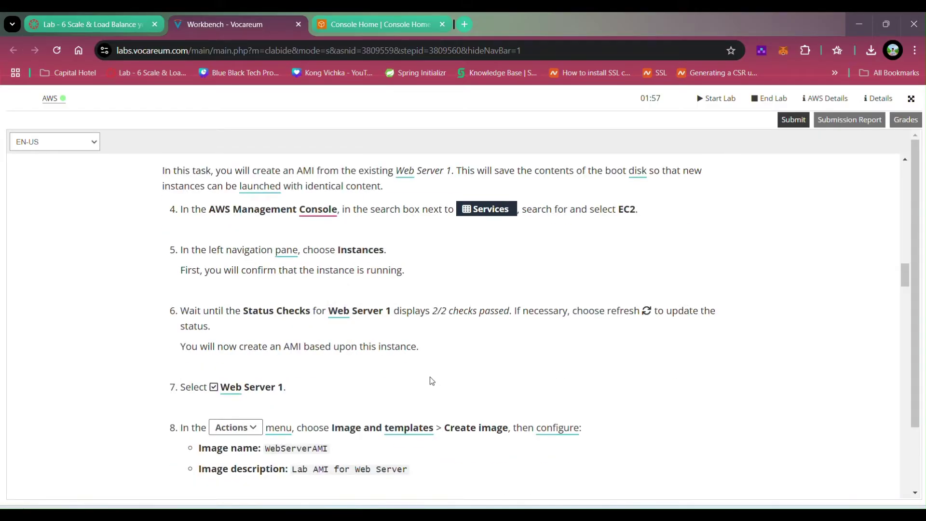
{"action": "left_click", "coordinate": [358, 25]}
{"action": "left_click", "coordinate": [190, 97]}
{"action": "type", "text": "ec2"}
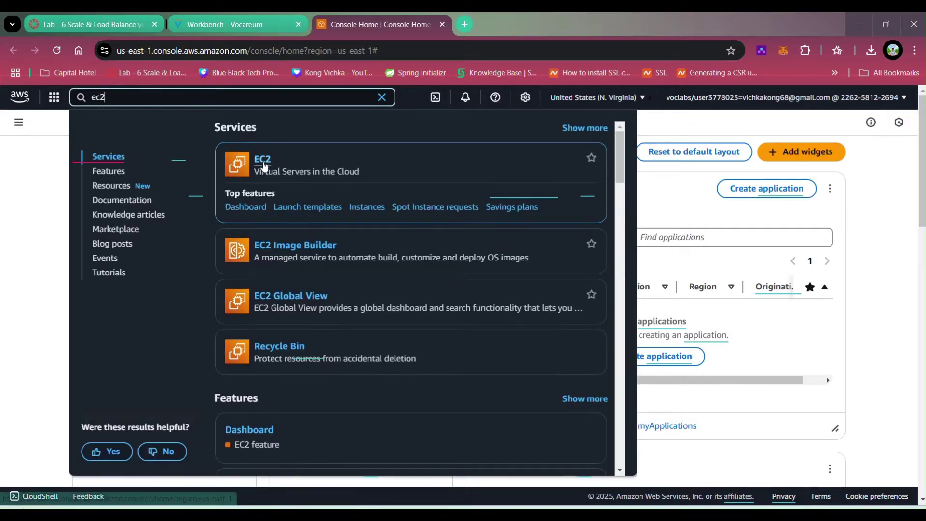
{"action": "left_click", "coordinate": [265, 166]}
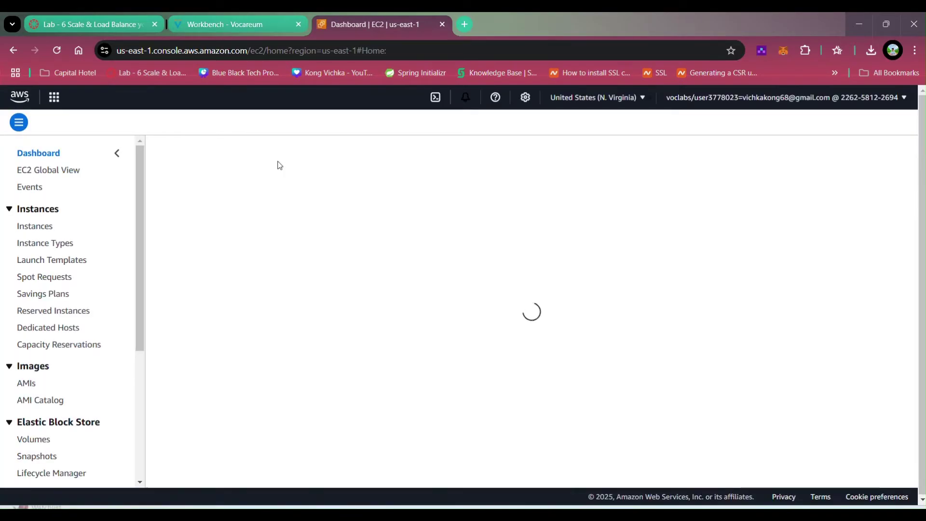
{"action": "left_click", "coordinate": [35, 230]}
- Start creating an image from the Web Server 1 instance and name it WebServerAMI, copied from the lab instructions
{"action": "key", "text": "ctrl+shift+Tab"}
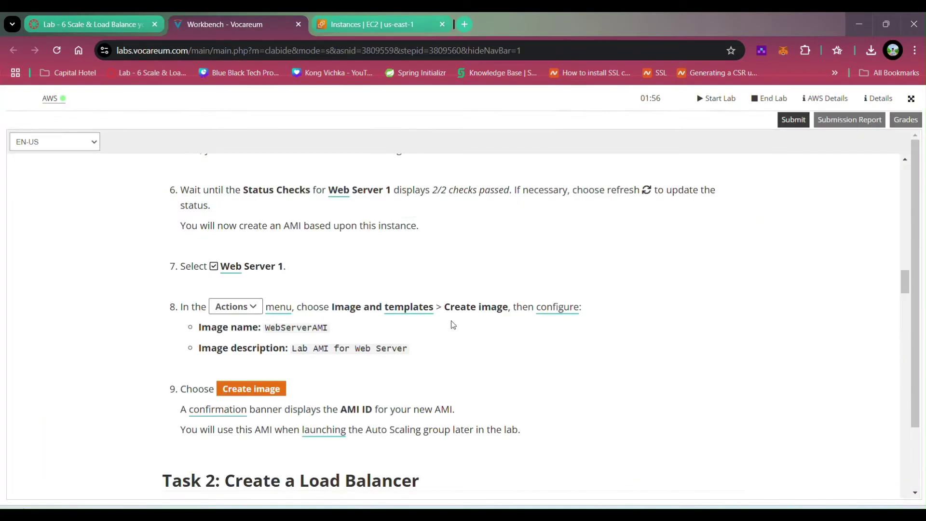
{"action": "double_click", "coordinate": [320, 328]}
{"action": "key", "text": "ctrl+c"}
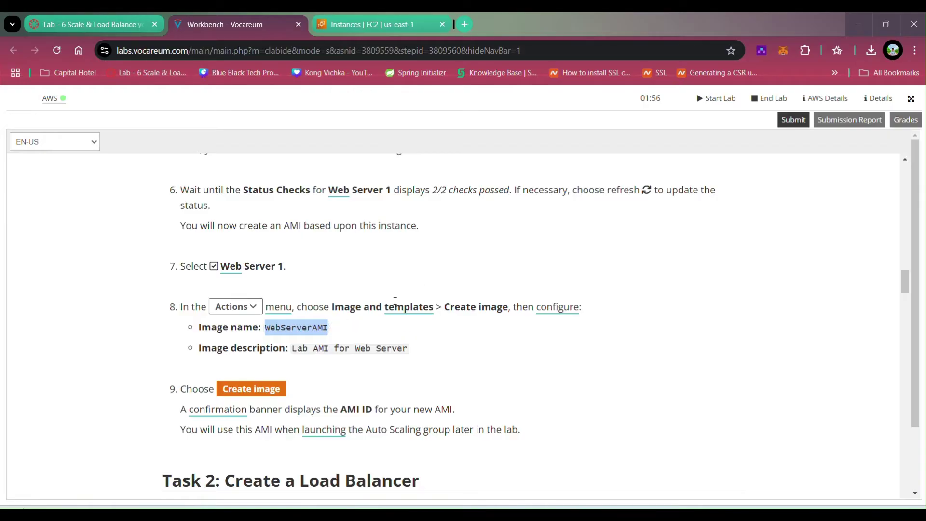
{"action": "key", "text": "ctrl+Tab"}
{"action": "left_click", "coordinate": [167, 212]}
{"action": "left_click", "coordinate": [167, 212]}
{"action": "left_click", "coordinate": [762, 150]}
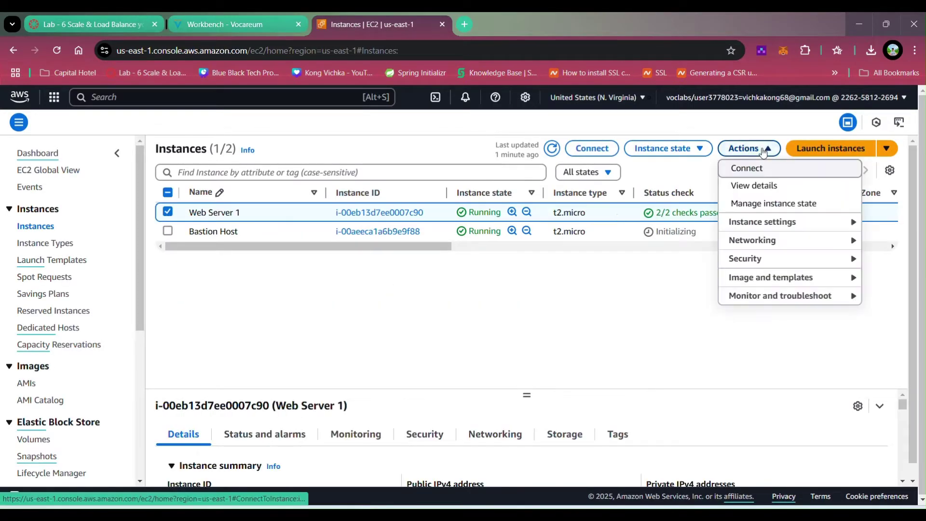
{"action": "mouse_move", "coordinate": [775, 292]}
{"action": "left_click", "coordinate": [613, 277]}
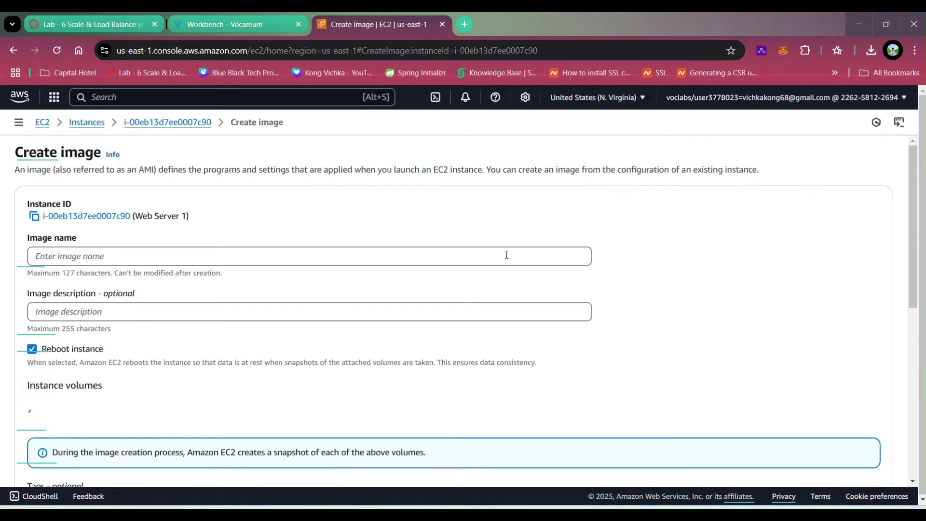
{"action": "left_click", "coordinate": [507, 255]}
{"action": "key", "text": "ctrl+v"}
- Copy the image description "Lab AMI for Web Server" from the instructions into the image form and create the image
{"action": "left_click", "coordinate": [226, 24]}
{"action": "left_click_drag", "start_coordinate": [292, 349], "coordinate": [407, 348]}
{"action": "key", "text": "ctrl+c"}
{"action": "left_click", "coordinate": [337, 21]}
{"action": "left_click", "coordinate": [92, 311]}
{"action": "key", "text": "ctrl+v"}
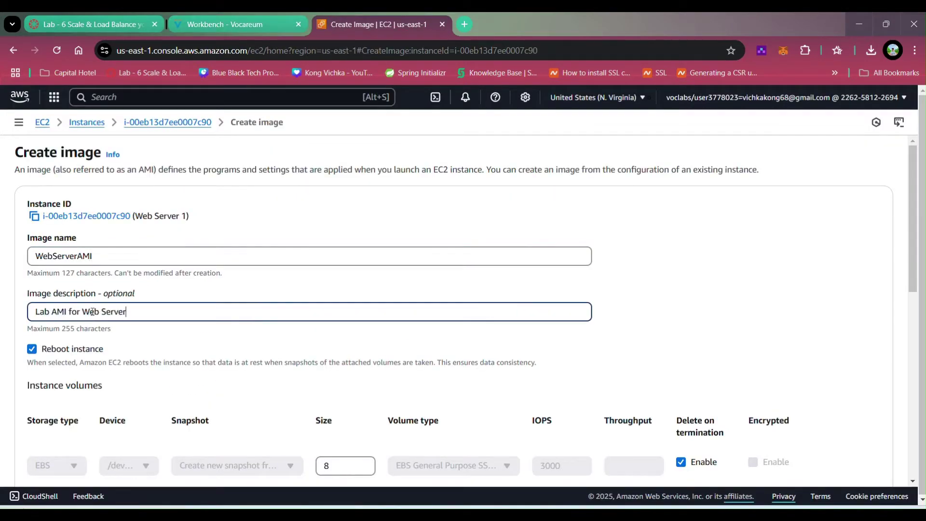
{"action": "left_click", "coordinate": [206, 339]}
{"action": "scroll", "coordinate": [207, 337], "scroll_direction": "down", "scroll_amount": 10}
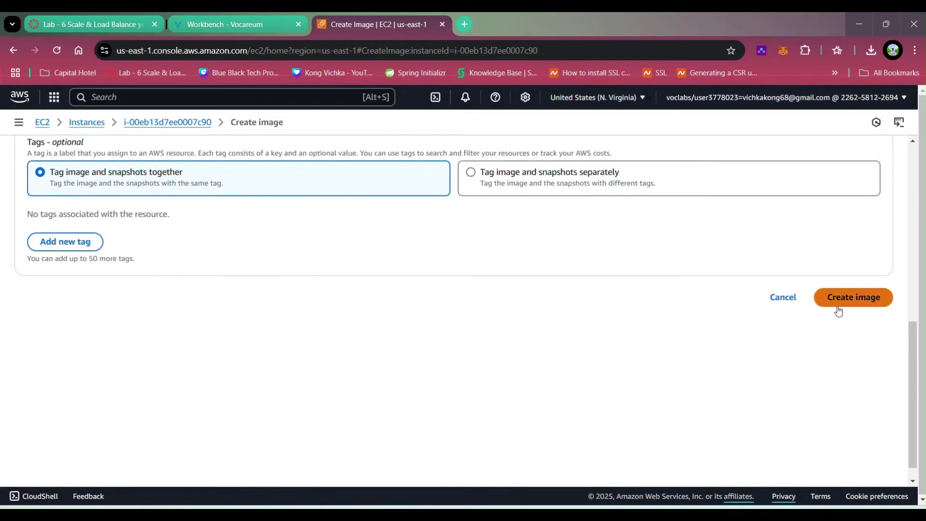
{"action": "left_click", "coordinate": [847, 297]}
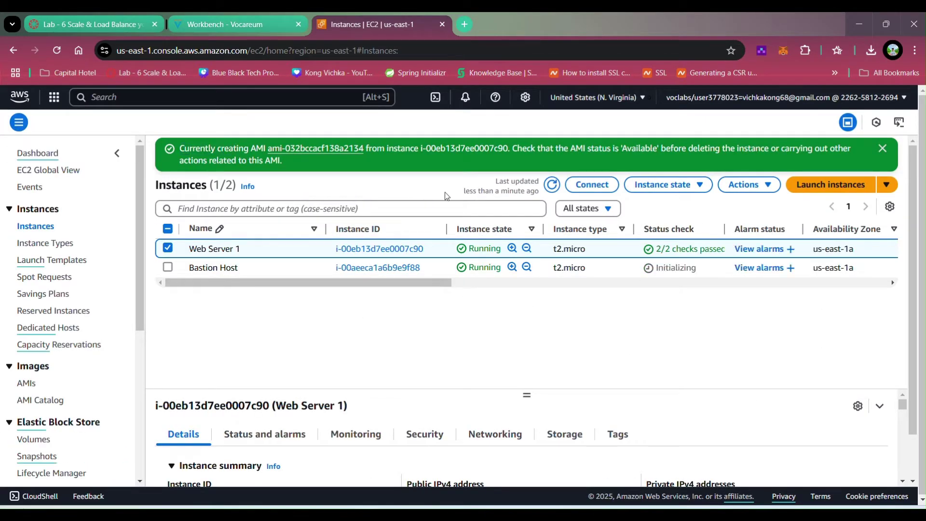
- Clear the Web Server 1 selection in the refreshed instances list and move the lab instructions tab into a separate window
{"action": "left_click", "coordinate": [883, 149]}
{"action": "left_click", "coordinate": [167, 212]}
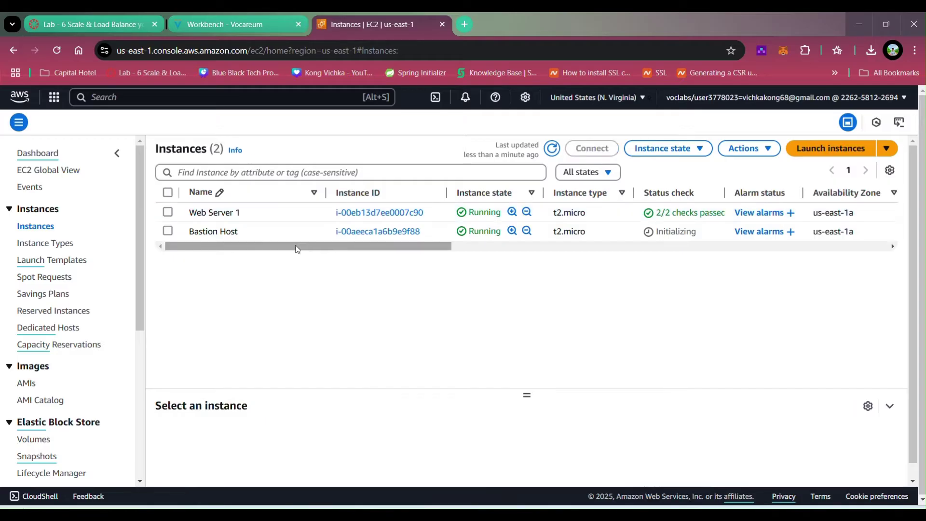
{"action": "left_click", "coordinate": [554, 146]}
{"action": "left_click_drag", "start_coordinate": [245, 24], "coordinate": [340, 516]}
- Start a new target group from the EC2 Target Groups page and name it LabGroup
{"action": "scroll", "coordinate": [34, 344], "scroll_direction": "down", "scroll_amount": 5}
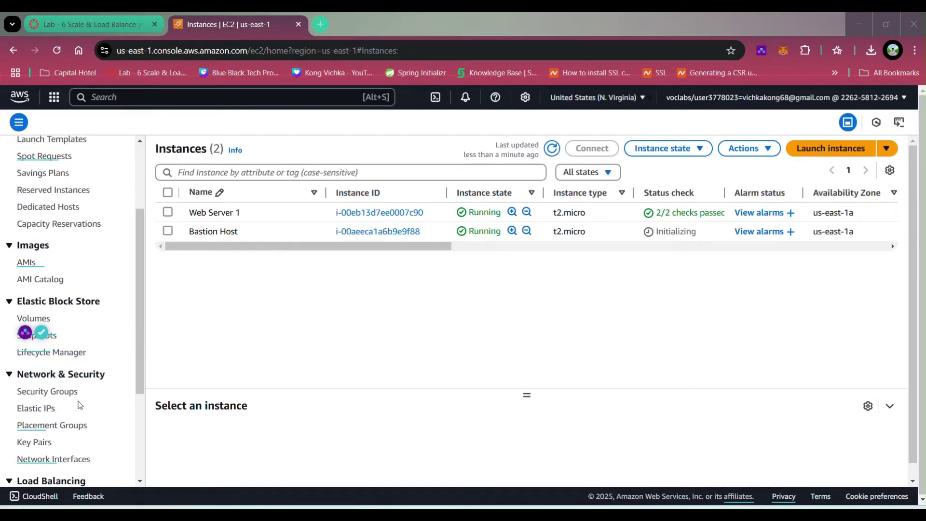
{"action": "scroll", "coordinate": [79, 400], "scroll_direction": "down", "scroll_amount": 1}
{"action": "left_click", "coordinate": [48, 364]}
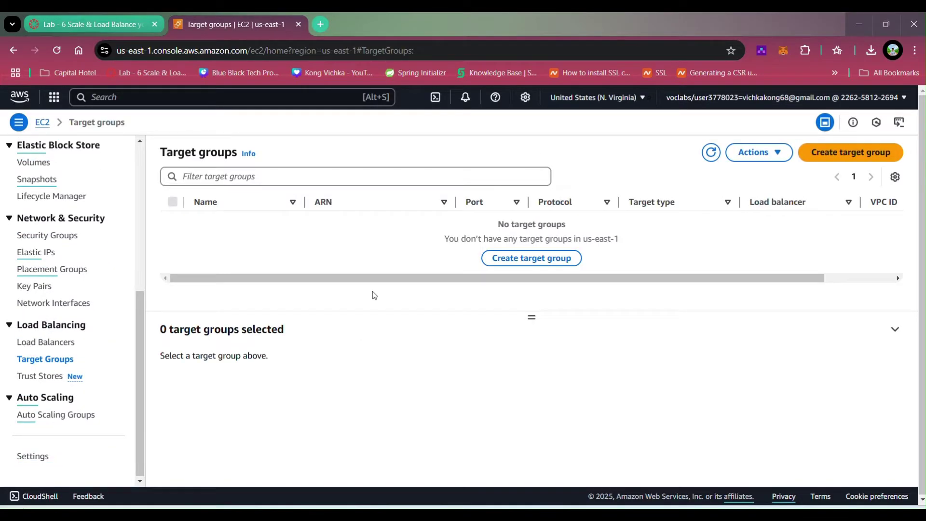
{"action": "left_click", "coordinate": [850, 152]}
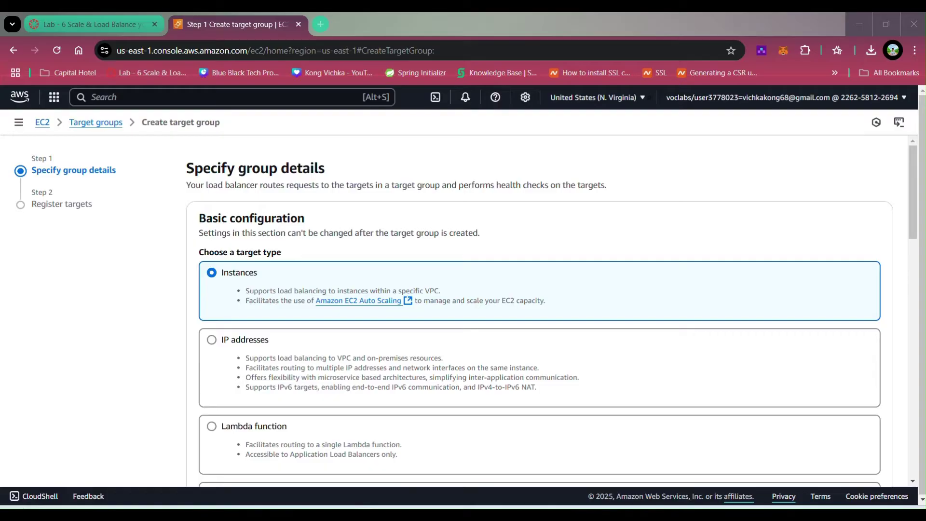
{"action": "scroll", "coordinate": [401, 270], "scroll_direction": "down", "scroll_amount": 4}
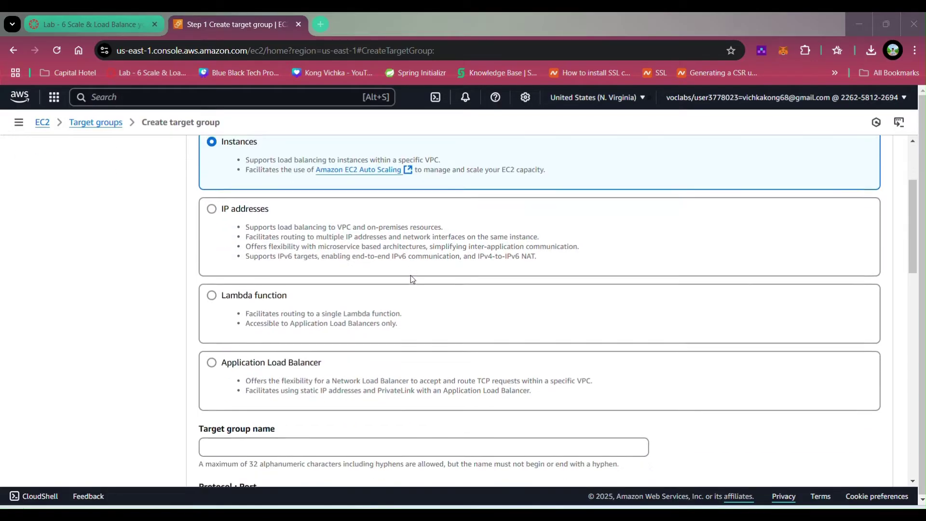
{"action": "scroll", "coordinate": [274, 391], "scroll_direction": "down", "scroll_amount": 1}
{"action": "left_click", "coordinate": [271, 335]}
{"action": "type", "text": "LabGroup"}
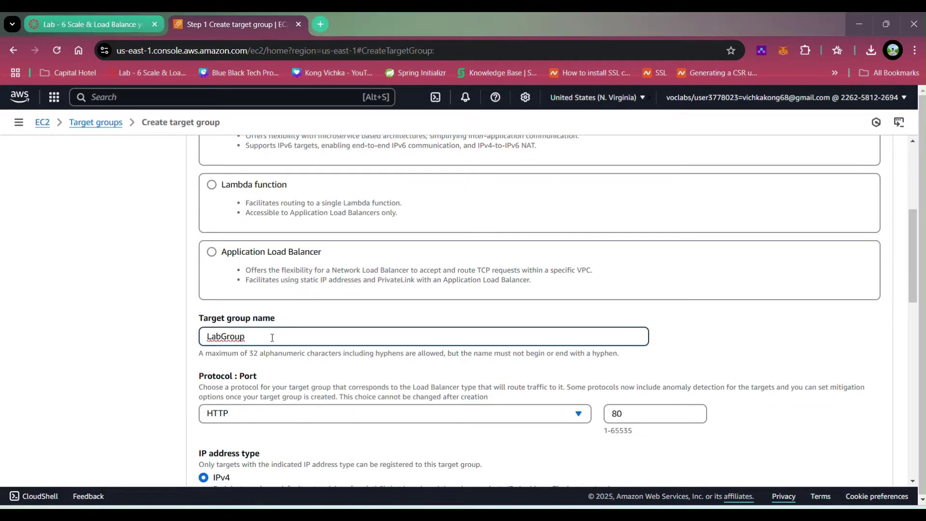
- Set the target group's VPC to Lab VPC and continue to target registration
{"action": "scroll", "coordinate": [317, 260], "scroll_direction": "down", "scroll_amount": 1}
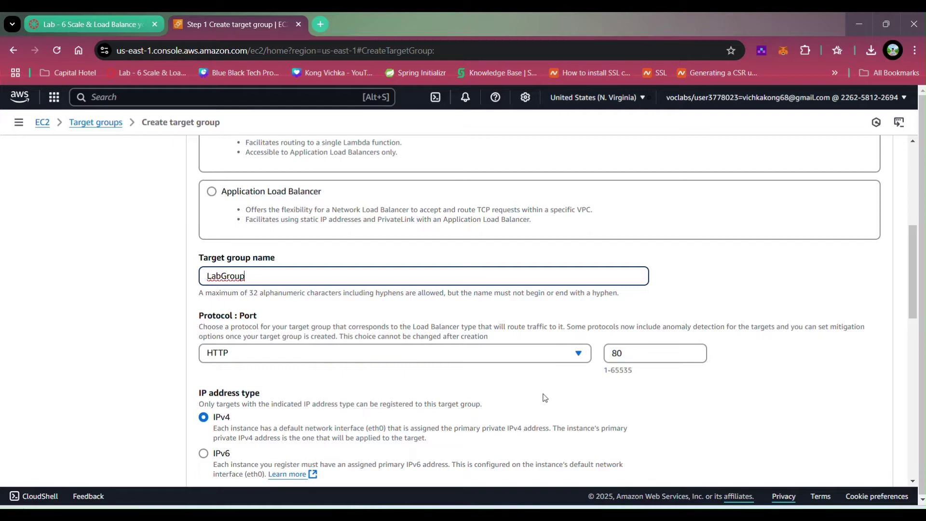
{"action": "scroll", "coordinate": [369, 308], "scroll_direction": "down", "scroll_amount": 5}
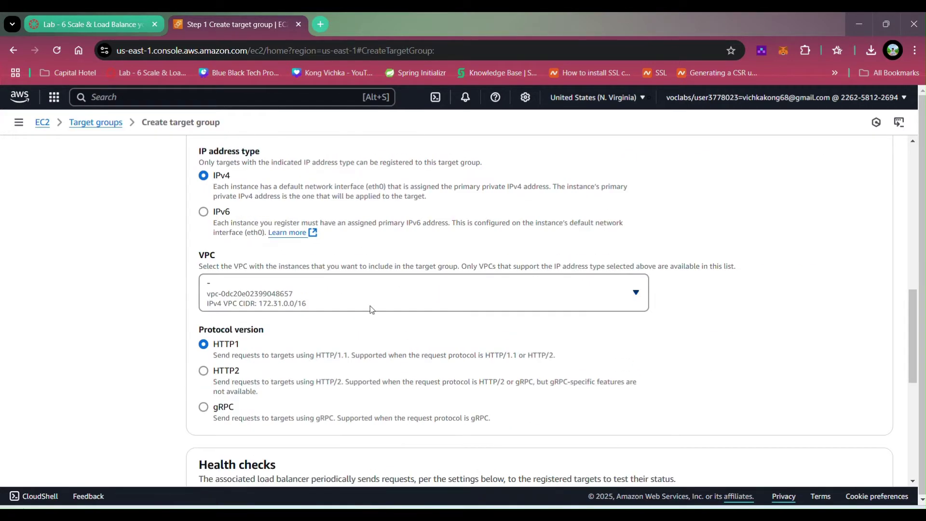
{"action": "left_click", "coordinate": [637, 296]}
{"action": "left_click", "coordinate": [316, 348]}
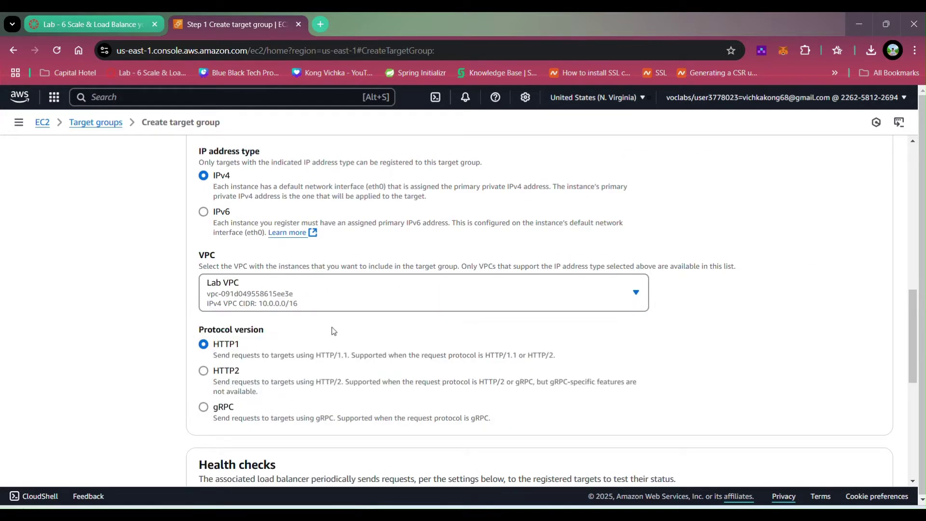
{"action": "scroll", "coordinate": [372, 303], "scroll_direction": "down", "scroll_amount": 8}
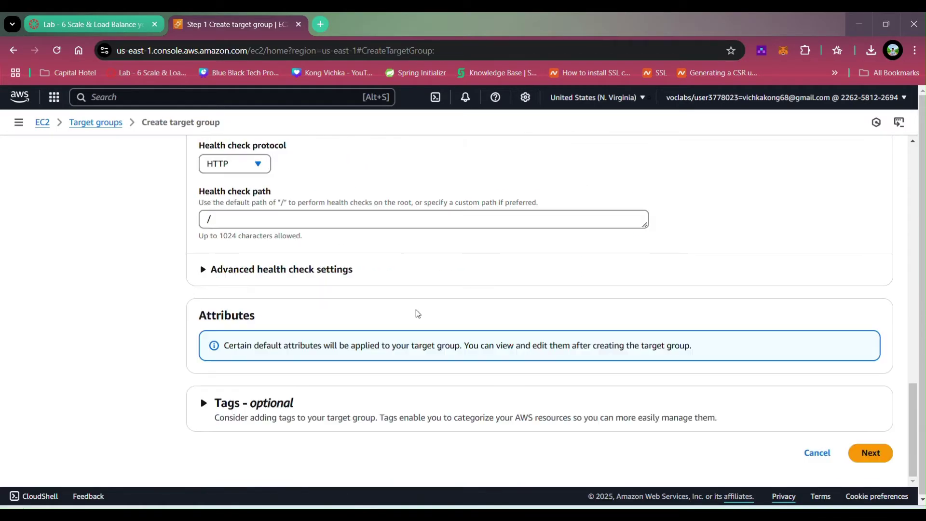
{"action": "left_click", "coordinate": [871, 453]}
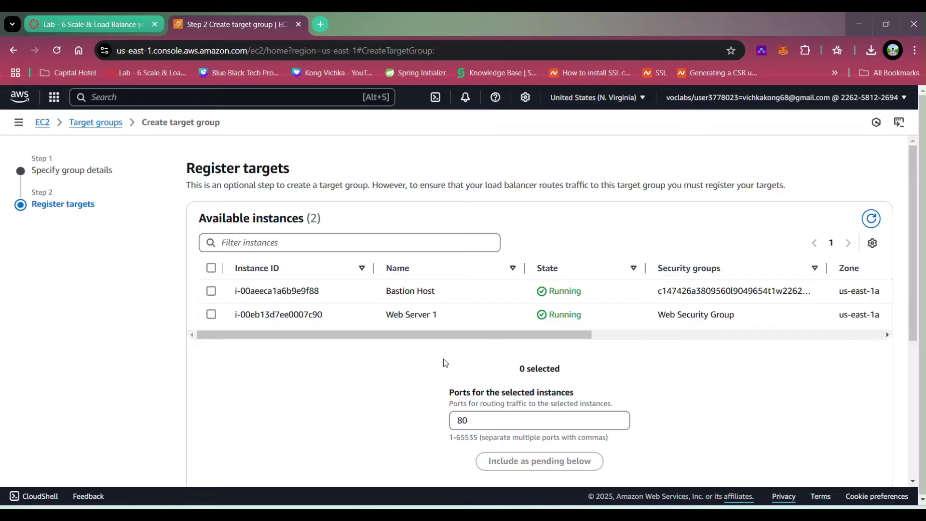
- Create the LabGroup target group without registering any instances and dismiss the notification
{"action": "scroll", "coordinate": [410, 361], "scroll_direction": "down", "scroll_amount": 5}
{"action": "left_click", "coordinate": [810, 454]}
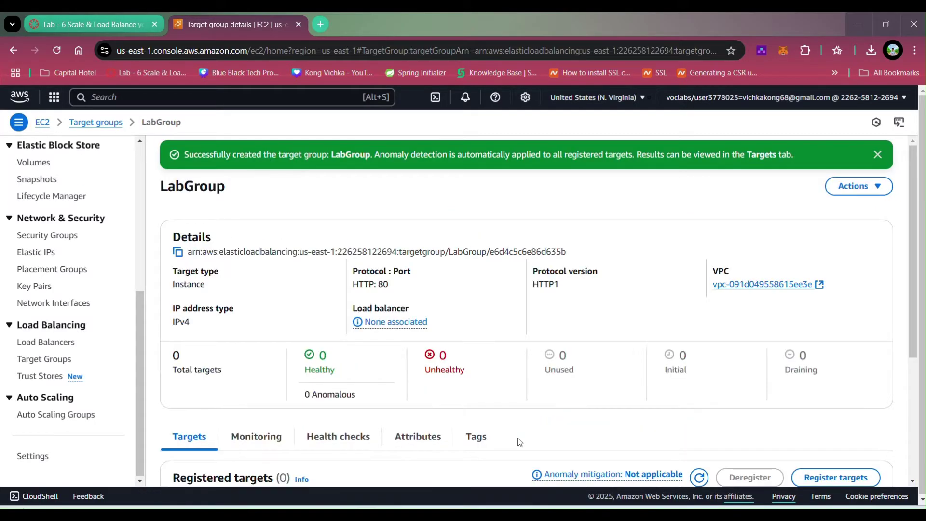
{"action": "left_click", "coordinate": [878, 156]}
- Start creating an Application Load Balancer from the EC2 Load Balancers page
{"action": "left_click", "coordinate": [48, 343]}
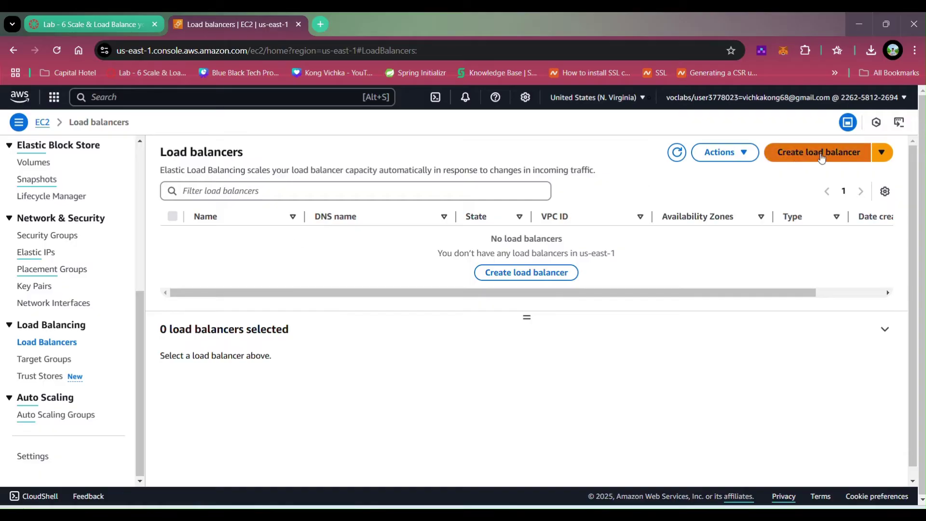
{"action": "left_click", "coordinate": [822, 153]}
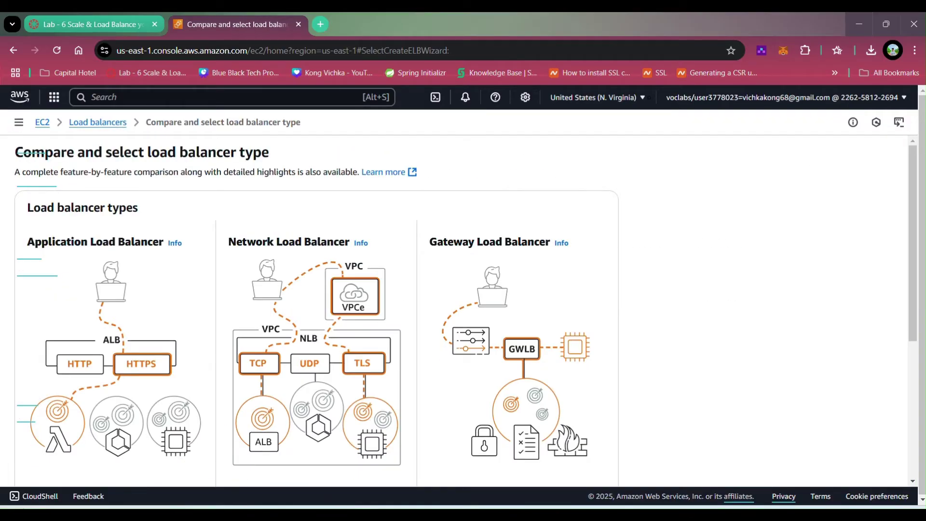
{"action": "scroll", "coordinate": [220, 305], "scroll_direction": "down", "scroll_amount": 6}
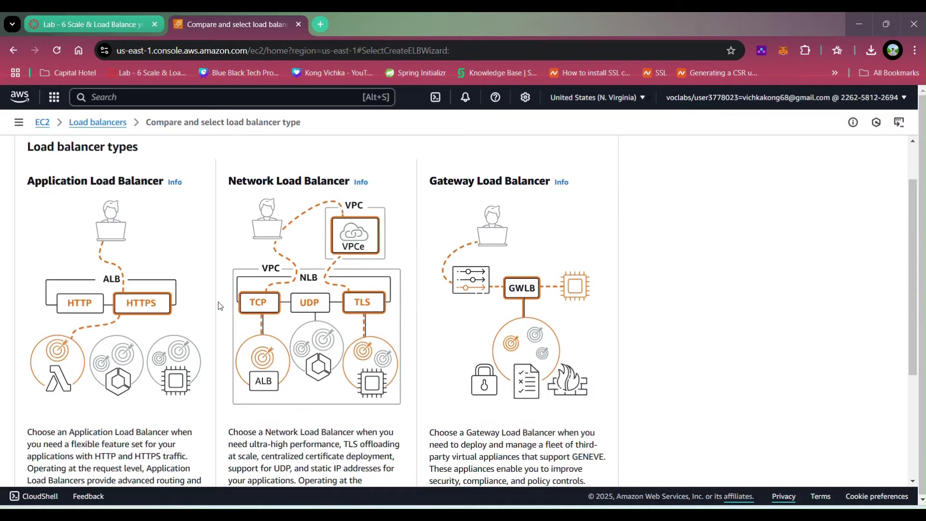
{"action": "scroll", "coordinate": [362, 312], "scroll_direction": "up", "scroll_amount": 6}
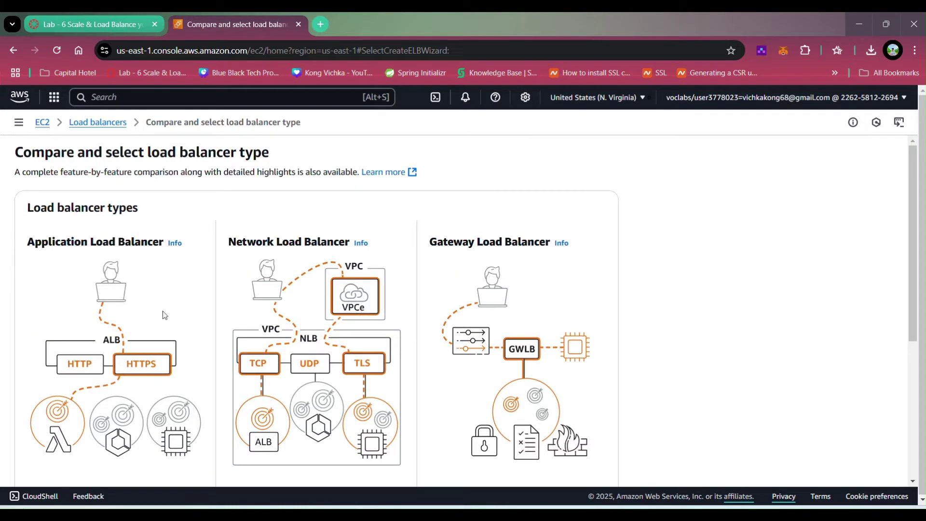
{"action": "scroll", "coordinate": [102, 333], "scroll_direction": "down", "scroll_amount": 5}
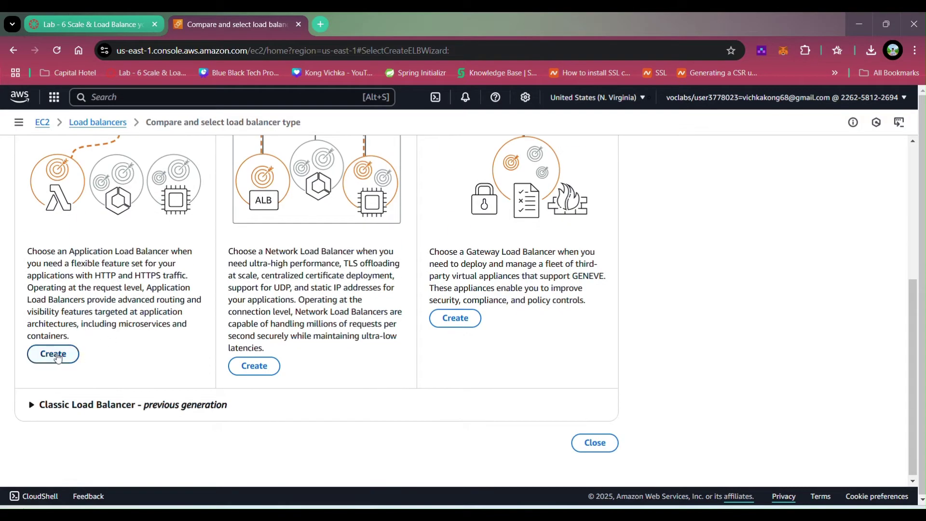
{"action": "left_click", "coordinate": [56, 355]}
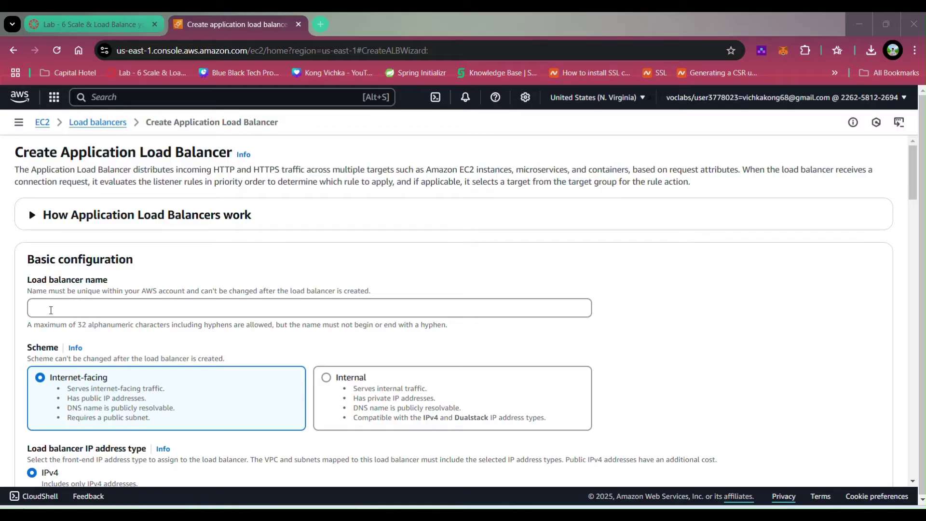
- Name the load balancer LabELB and set its network mapping to Lab VPC
{"action": "left_click", "coordinate": [51, 310]}
{"action": "type", "text": "LabELB"}
{"action": "scroll", "coordinate": [243, 355], "scroll_direction": "down", "scroll_amount": 1}
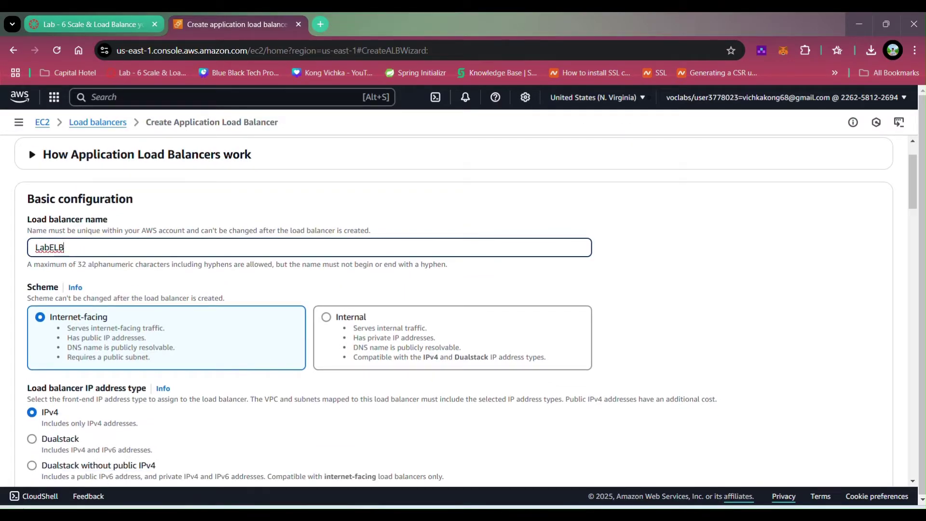
{"action": "scroll", "coordinate": [116, 343], "scroll_direction": "down", "scroll_amount": 3}
{"action": "scroll", "coordinate": [182, 339], "scroll_direction": "down", "scroll_amount": 2}
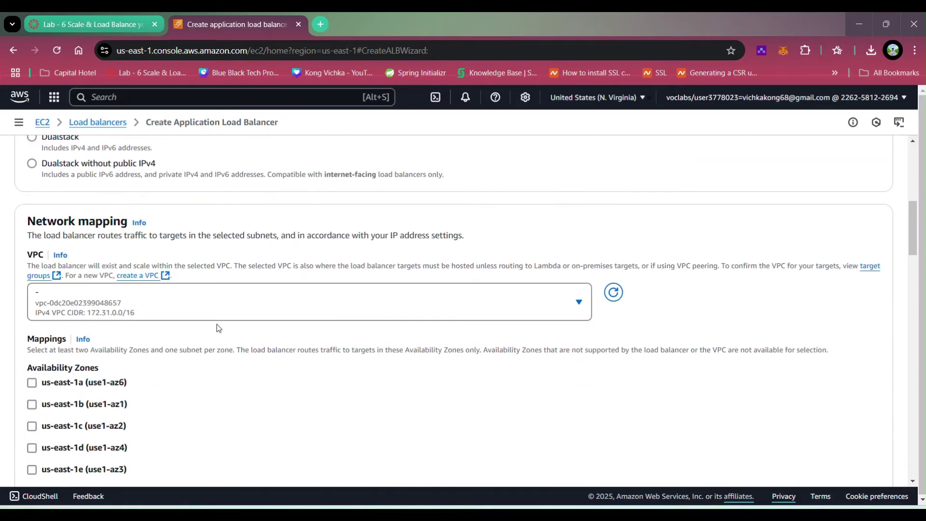
{"action": "left_click", "coordinate": [262, 314]}
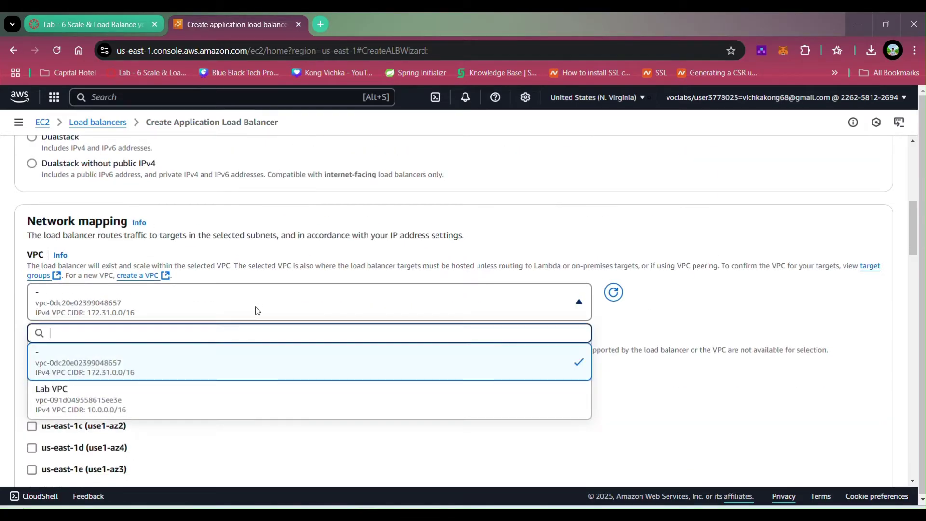
{"action": "left_click", "coordinate": [140, 393]}
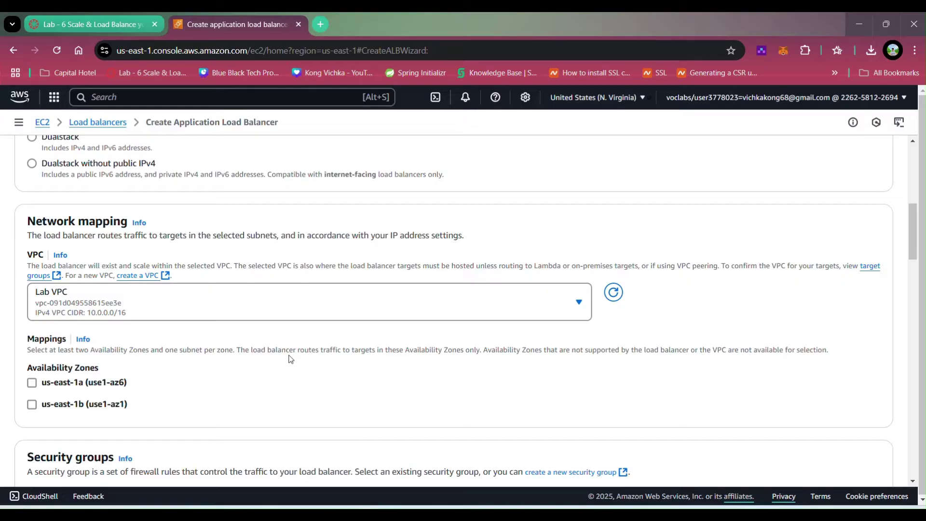
- Map the load balancer to us-east-1a with Public Subnet 1 and us-east-1b with Public Subnet 2
{"action": "scroll", "coordinate": [289, 354], "scroll_direction": "down", "scroll_amount": 1}
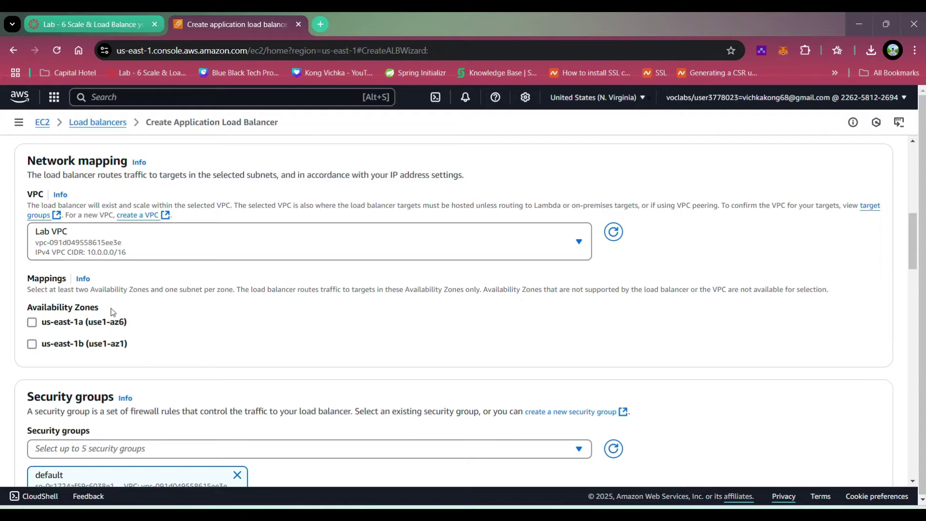
{"action": "left_click", "coordinate": [59, 329]}
{"action": "left_click", "coordinate": [213, 364]}
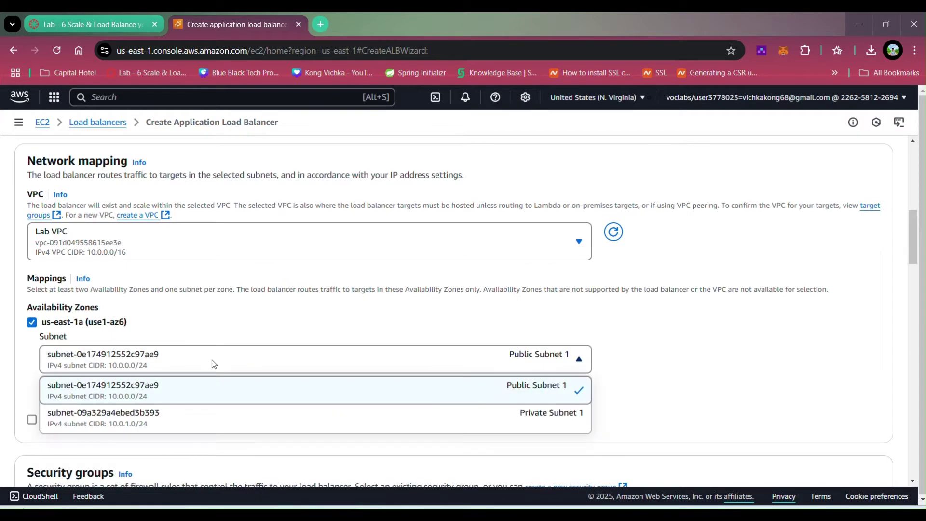
{"action": "left_click", "coordinate": [540, 392]}
{"action": "scroll", "coordinate": [200, 385], "scroll_direction": "down", "scroll_amount": 1}
{"action": "left_click", "coordinate": [32, 359]}
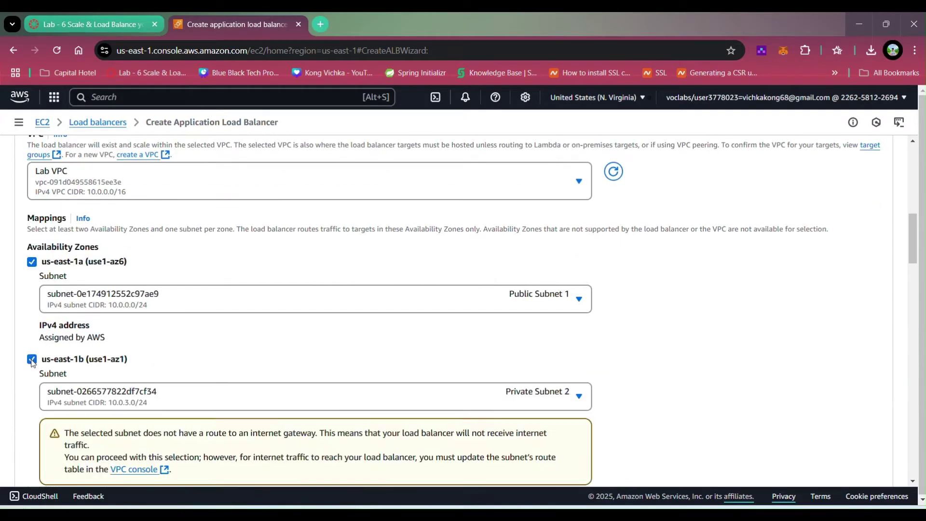
{"action": "left_click", "coordinate": [275, 398]}
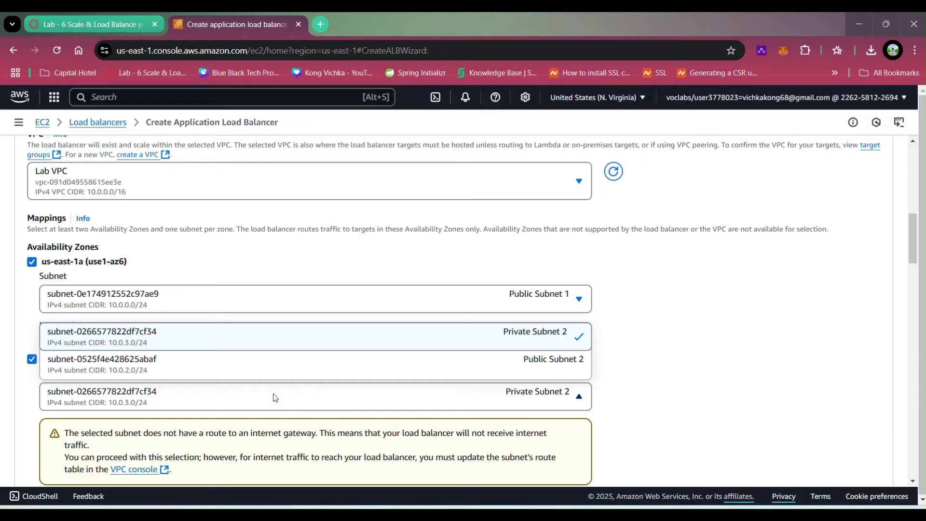
{"action": "left_click", "coordinate": [553, 366]}
- Assign Web Security Group to the load balancer and remove the default security group
{"action": "scroll", "coordinate": [347, 398], "scroll_direction": "down", "scroll_amount": 6}
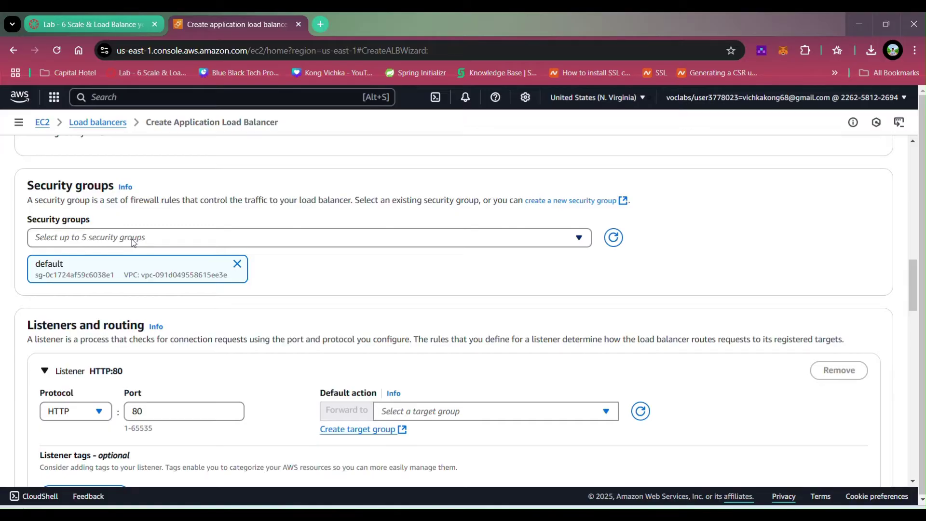
{"action": "left_click", "coordinate": [134, 238]}
{"action": "left_click", "coordinate": [42, 313]}
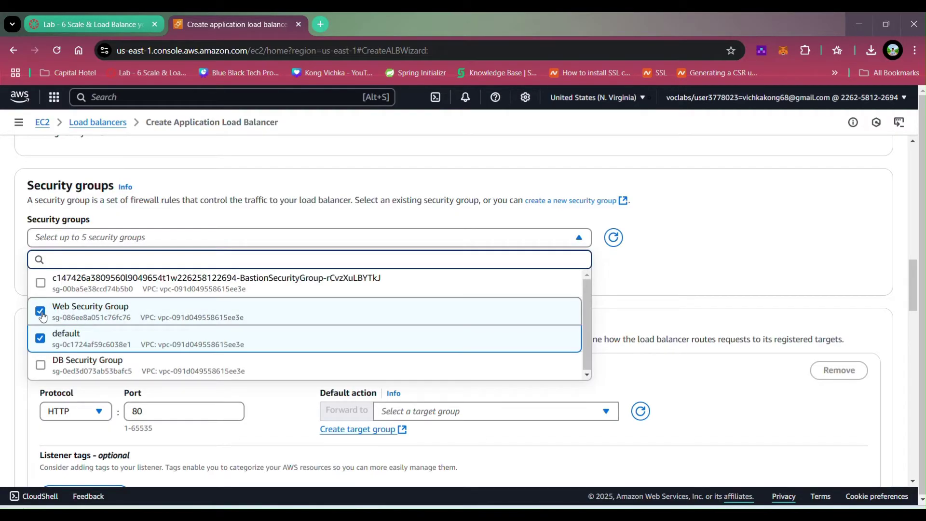
{"action": "left_click", "coordinate": [41, 338]}
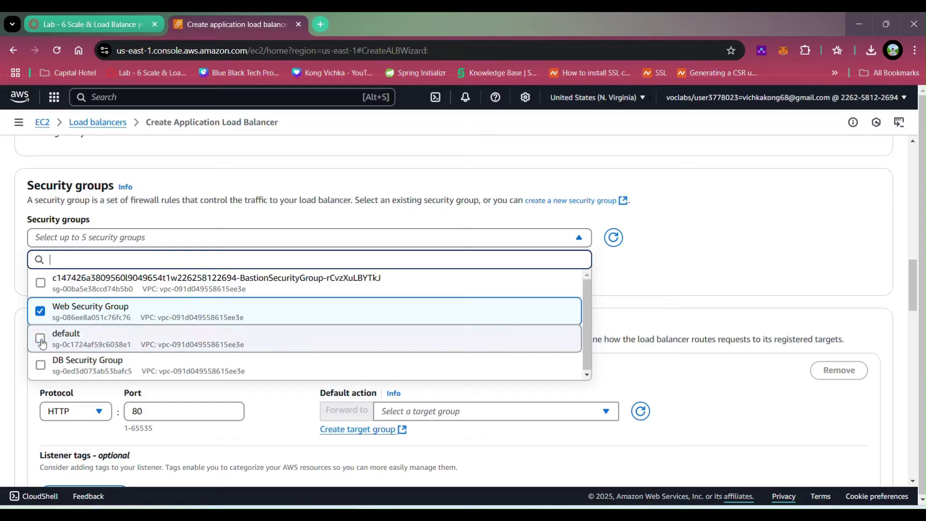
{"action": "left_click", "coordinate": [653, 287]}
{"action": "left_click", "coordinate": [228, 239]}
{"action": "left_click", "coordinate": [229, 238]}
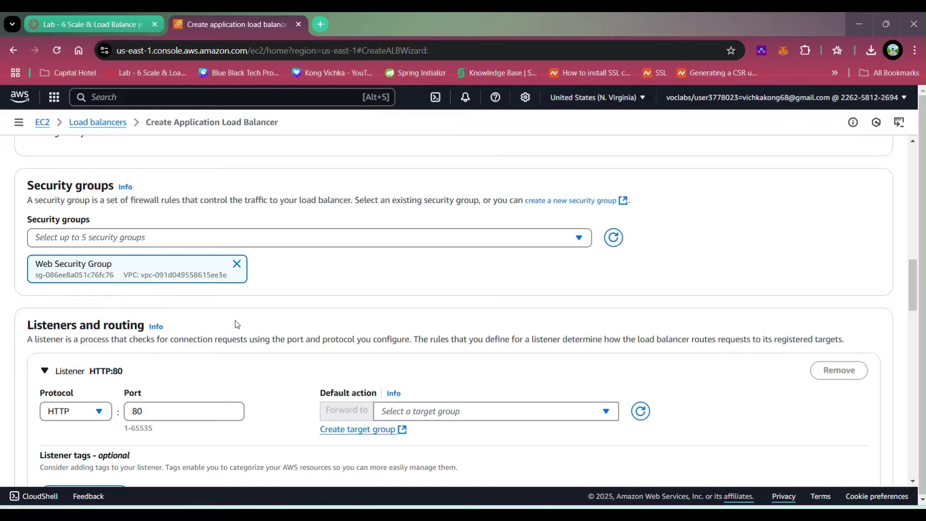
- Forward the HTTP:80 listener's default action to the LabGroup target group
{"action": "scroll", "coordinate": [228, 322], "scroll_direction": "down", "scroll_amount": 1}
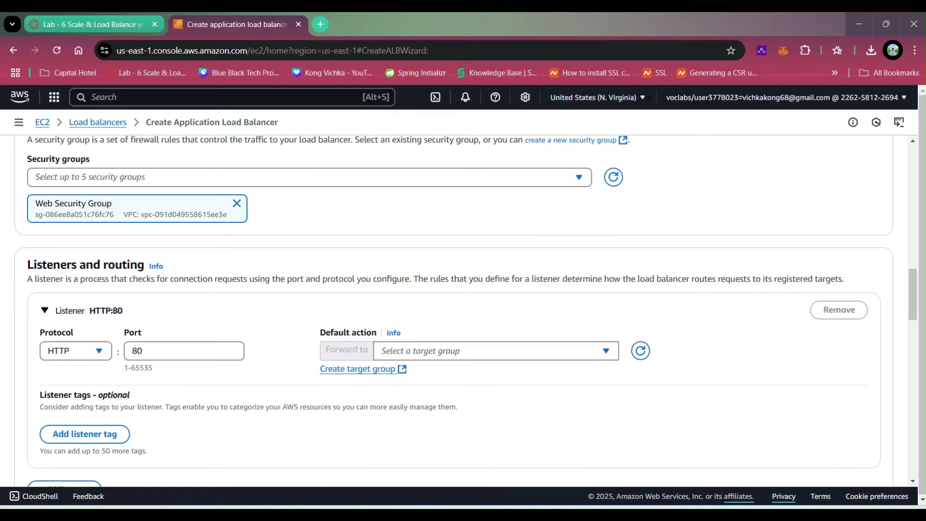
{"action": "left_click", "coordinate": [460, 352]}
{"action": "left_click", "coordinate": [455, 398]}
- Create the LabELB load balancer with the remaining default settings and look over its listener details
{"action": "scroll", "coordinate": [534, 397], "scroll_direction": "down", "scroll_amount": 3}
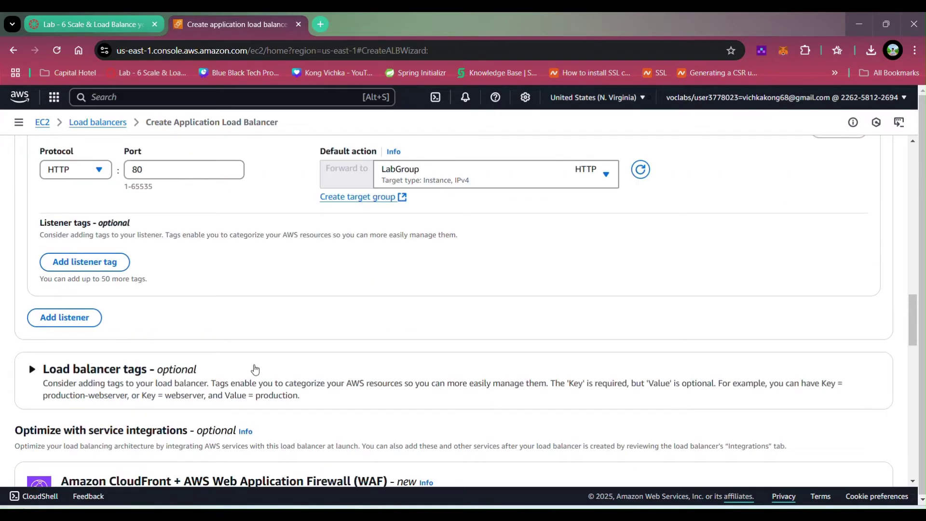
{"action": "scroll", "coordinate": [268, 273], "scroll_direction": "down", "scroll_amount": 2}
{"action": "scroll", "coordinate": [285, 283], "scroll_direction": "up", "scroll_amount": 2}
{"action": "scroll", "coordinate": [285, 283], "scroll_direction": "down", "scroll_amount": 20}
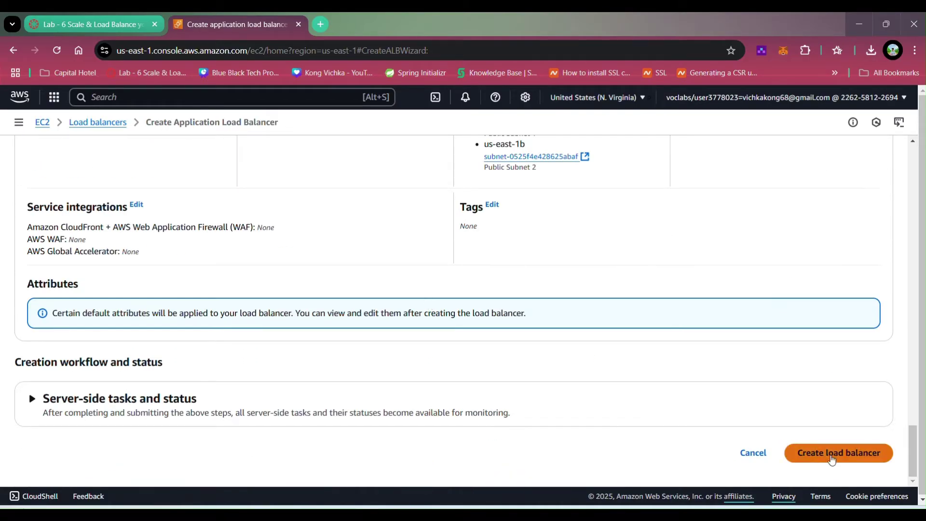
{"action": "left_click", "coordinate": [831, 458]}
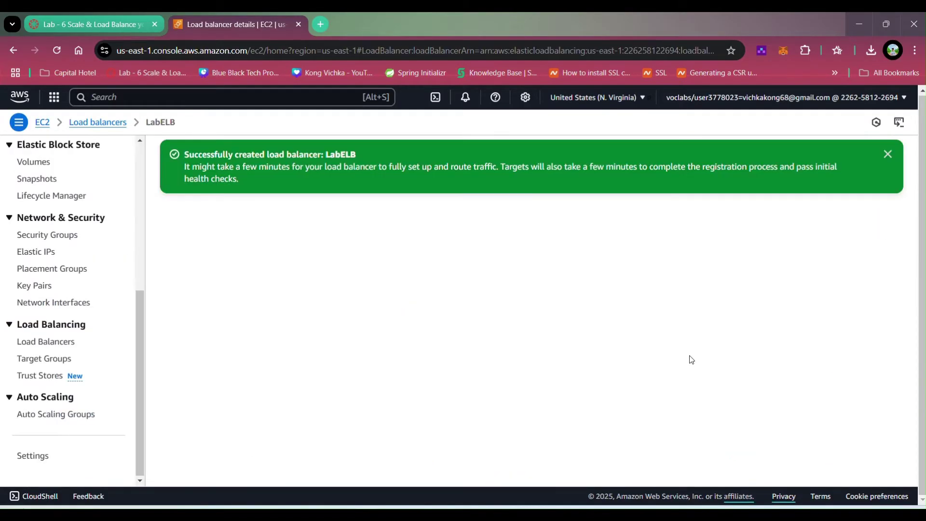
{"action": "scroll", "coordinate": [589, 350], "scroll_direction": "down", "scroll_amount": 3}
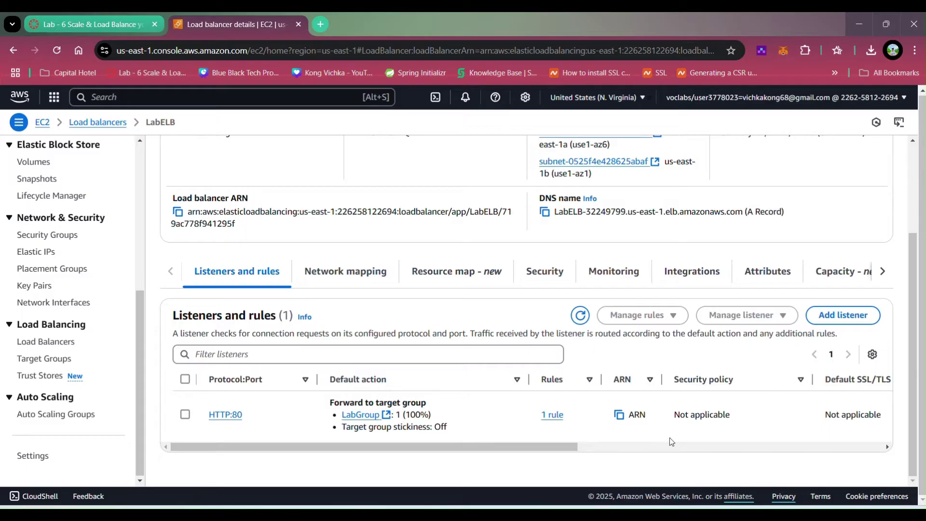
{"action": "scroll", "coordinate": [669, 441], "scroll_direction": "up", "scroll_amount": 3}
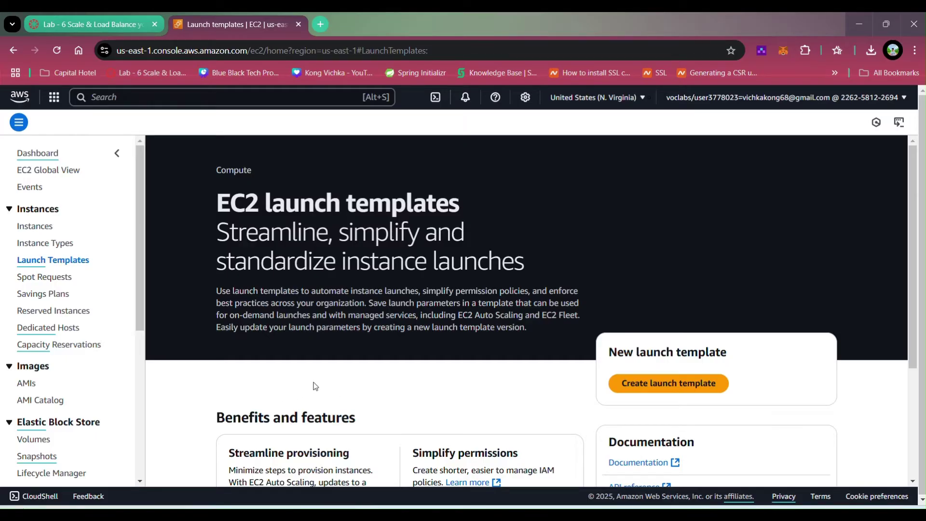
- Start a new launch template from the EC2 Launch Templates page
{"action": "scroll", "coordinate": [378, 382], "scroll_direction": "down", "scroll_amount": 4}
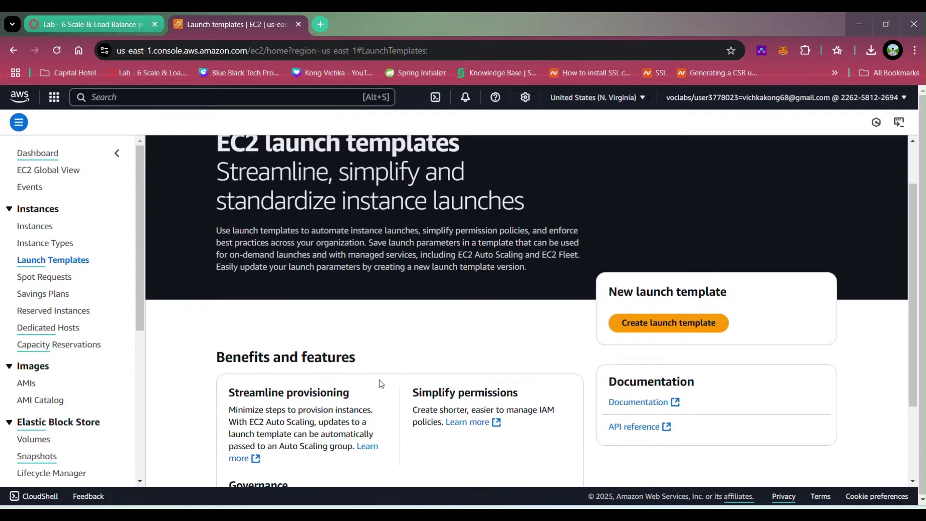
{"action": "scroll", "coordinate": [368, 253], "scroll_direction": "up", "scroll_amount": 3}
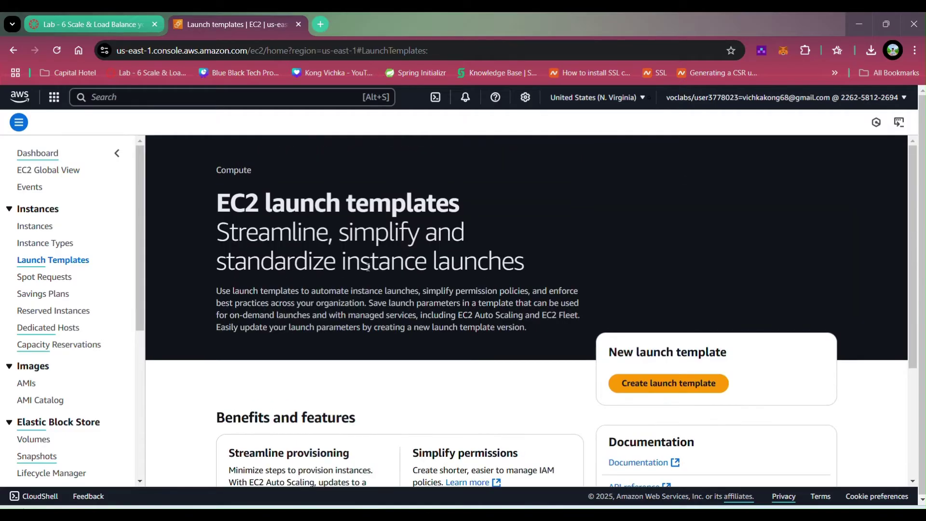
{"action": "scroll", "coordinate": [579, 222], "scroll_direction": "down", "scroll_amount": 3}
{"action": "left_click", "coordinate": [659, 216]}
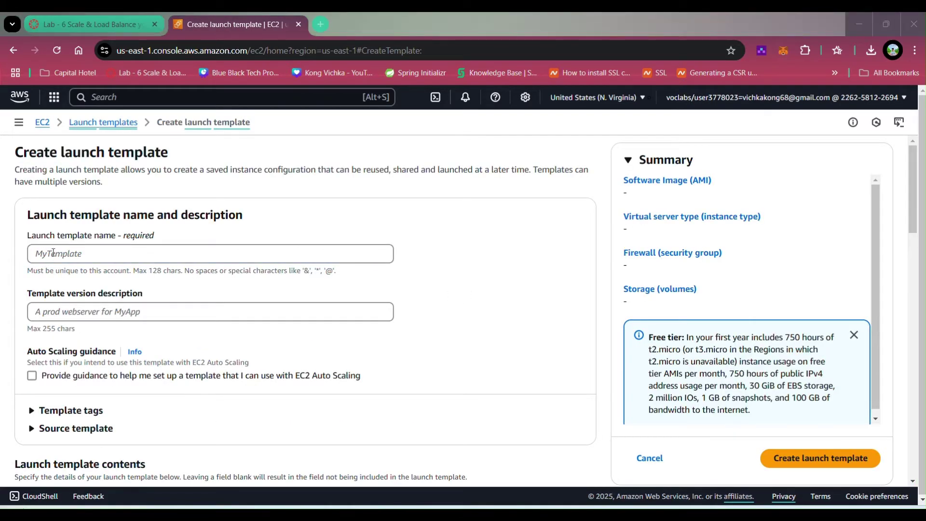
- Name the launch template LabConfig and enable the EC2 Auto Scaling guidance
{"action": "left_click", "coordinate": [135, 253]}
{"action": "type", "text": "LabConfig"}
{"action": "left_click", "coordinate": [135, 313]}
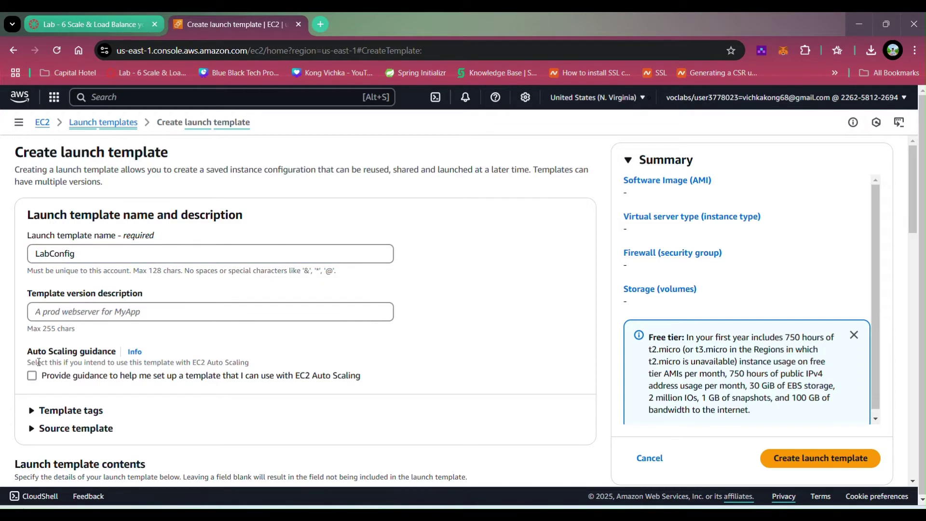
{"action": "left_click", "coordinate": [34, 376]}
- Use the self-owned WebServerAMI as the launch template's machine image
{"action": "scroll", "coordinate": [273, 355], "scroll_direction": "down", "scroll_amount": 5}
{"action": "left_click", "coordinate": [135, 356]}
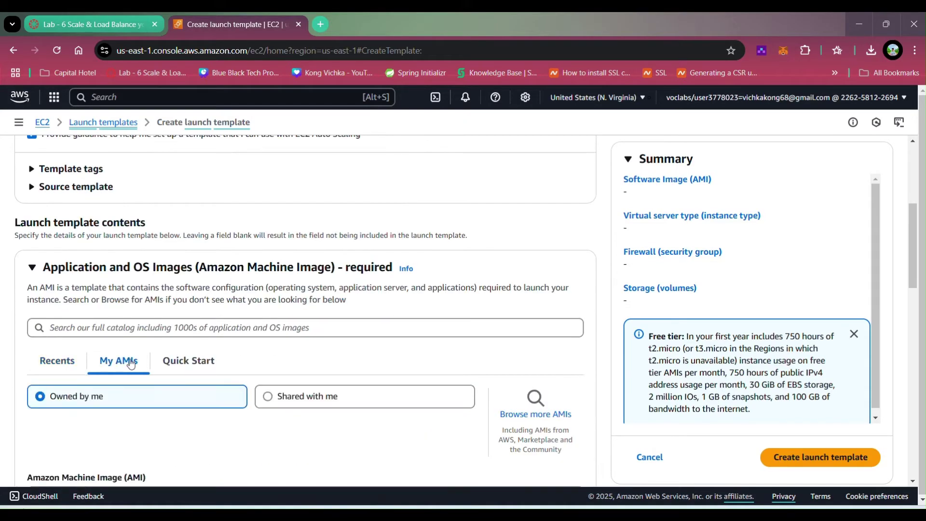
{"action": "scroll", "coordinate": [160, 368], "scroll_direction": "down", "scroll_amount": 1}
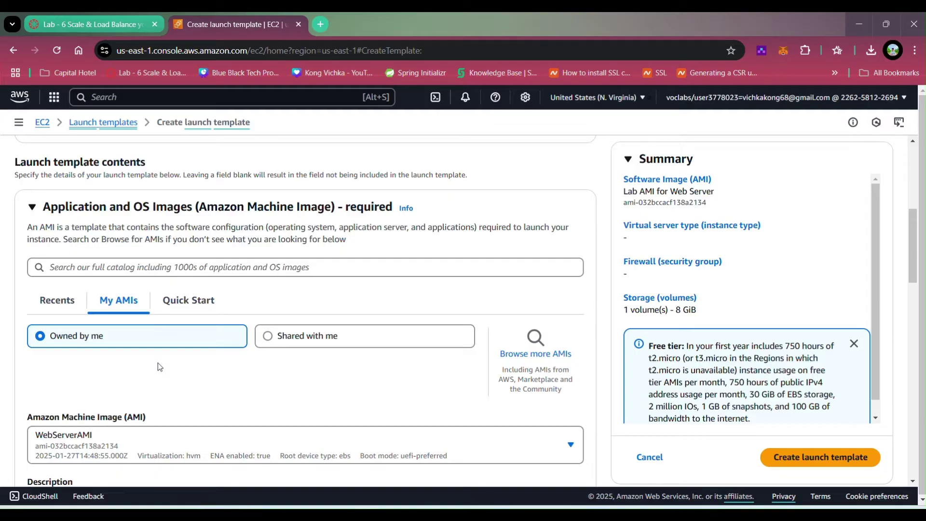
{"action": "scroll", "coordinate": [138, 360], "scroll_direction": "down", "scroll_amount": 2}
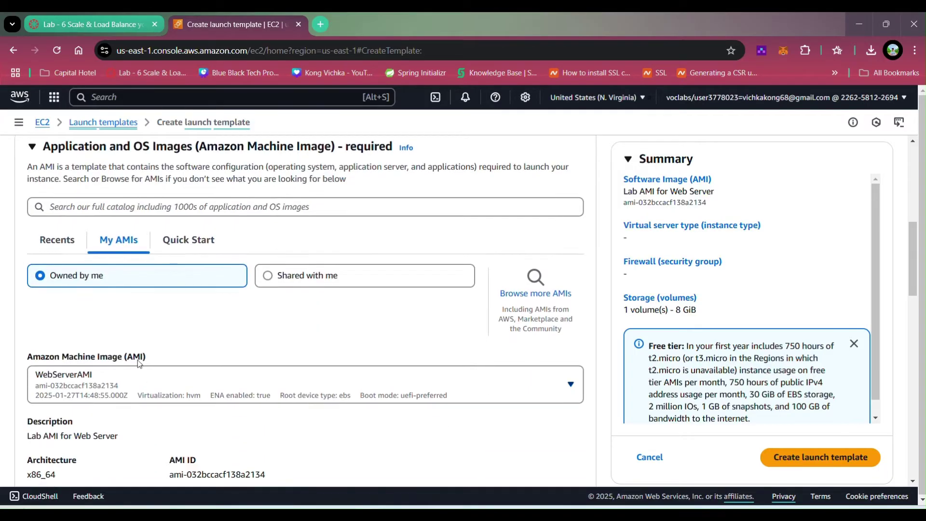
- Set the launch template's instance type to t2.micro
{"action": "scroll", "coordinate": [255, 369], "scroll_direction": "down", "scroll_amount": 4}
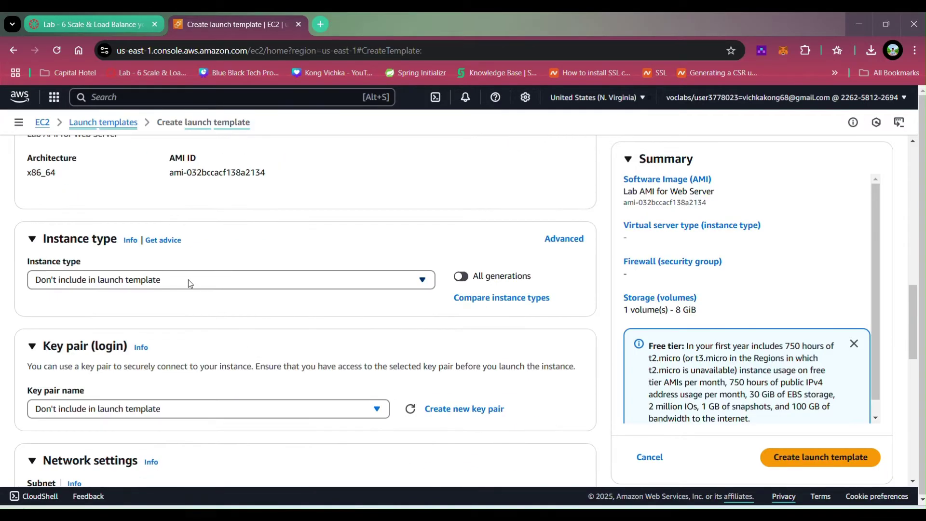
{"action": "left_click", "coordinate": [188, 279]}
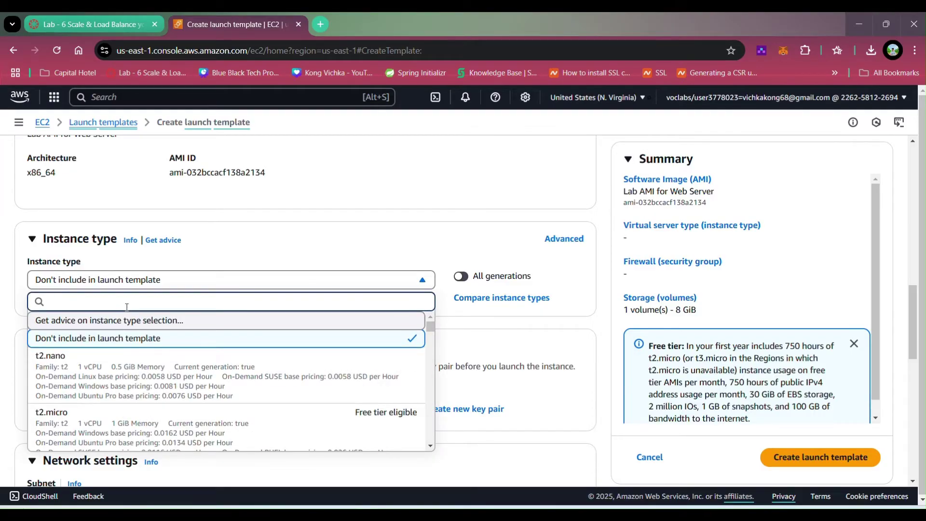
{"action": "type", "text": "t2"}
{"action": "left_click", "coordinate": [55, 385]}
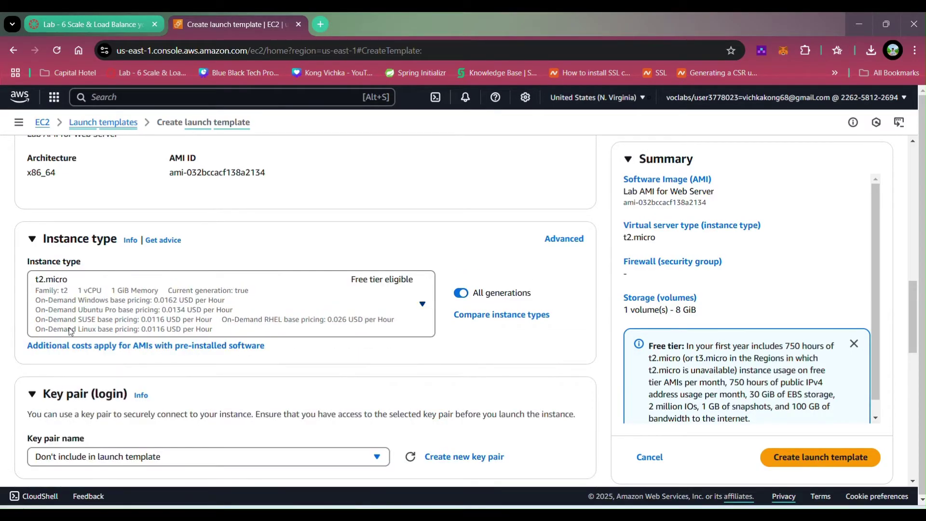
{"action": "scroll", "coordinate": [267, 314], "scroll_direction": "down", "scroll_amount": 3}
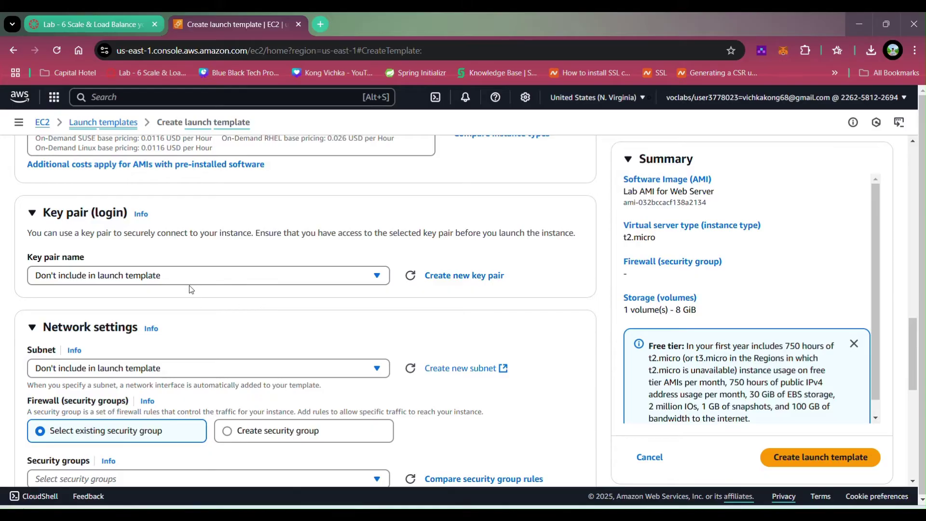
- Assign the vockey key pair to the launch template
{"action": "left_click", "coordinate": [189, 284]}
{"action": "left_click", "coordinate": [172, 362]}
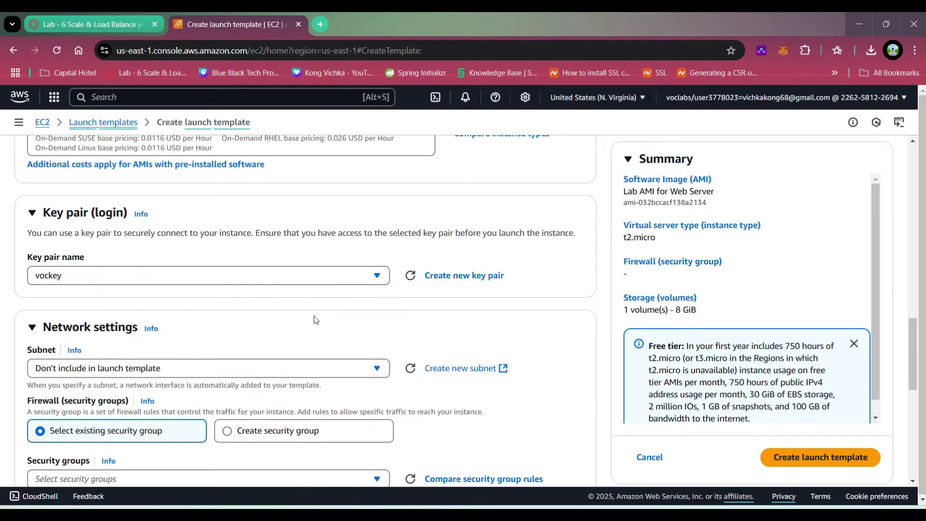
{"action": "scroll", "coordinate": [313, 319], "scroll_direction": "down", "scroll_amount": 1}
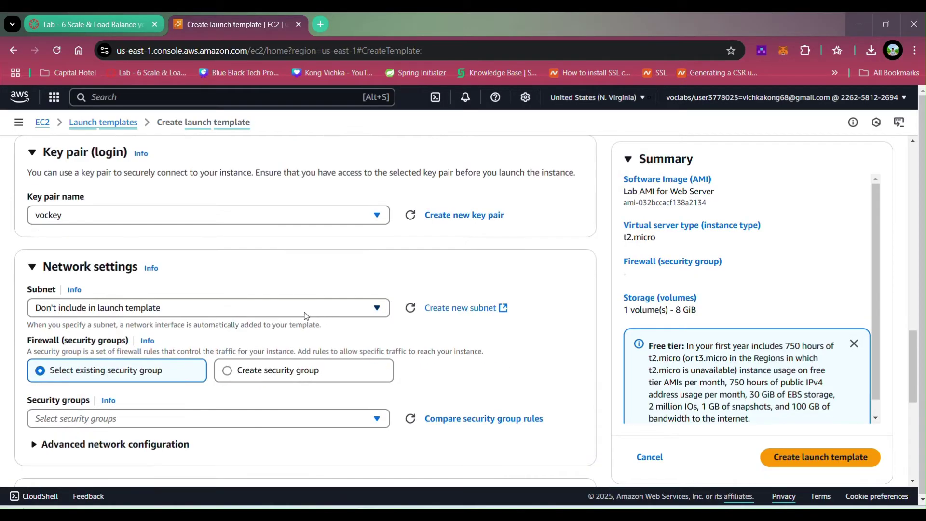
- Assign the existing Web Security Group to the launch template without including a subnet
{"action": "left_click", "coordinate": [268, 307]}
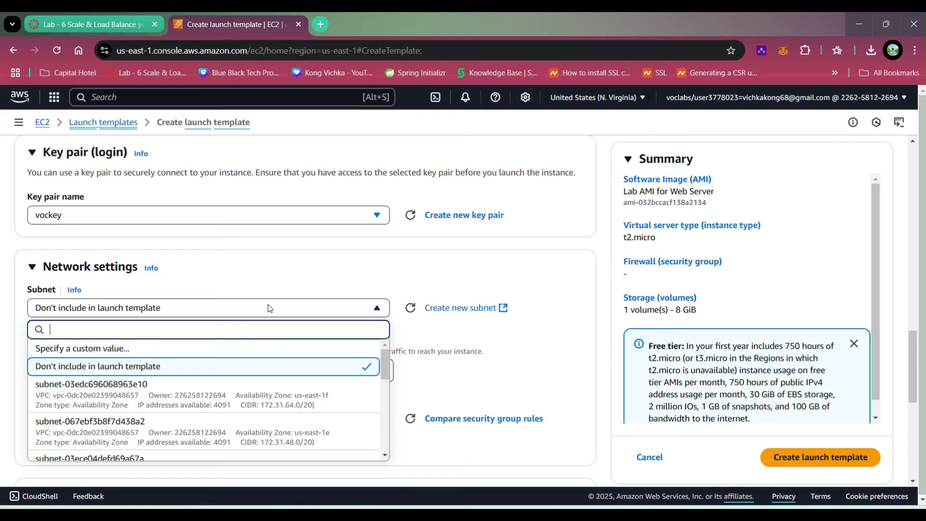
{"action": "left_click", "coordinate": [268, 307]}
{"action": "scroll", "coordinate": [274, 306], "scroll_direction": "up", "scroll_amount": 1}
{"action": "scroll", "coordinate": [288, 322], "scroll_direction": "down", "scroll_amount": 2}
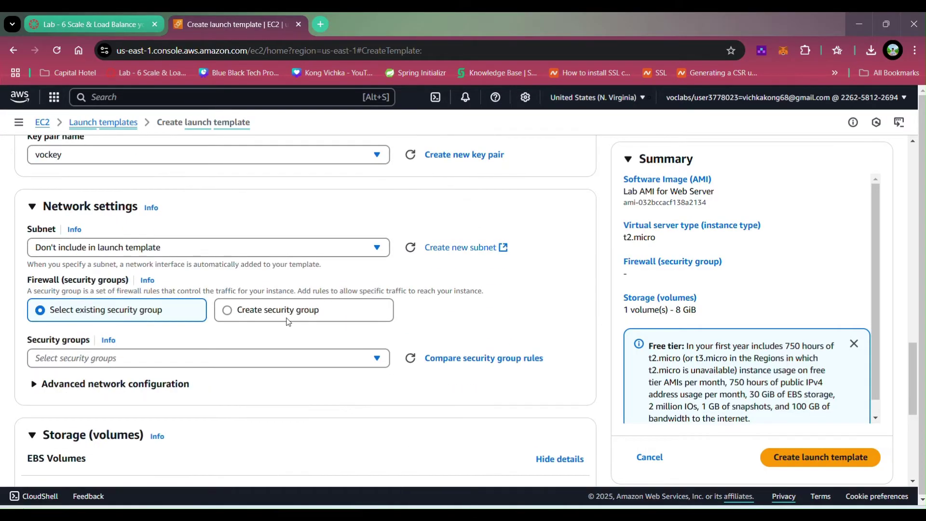
{"action": "left_click", "coordinate": [196, 359]}
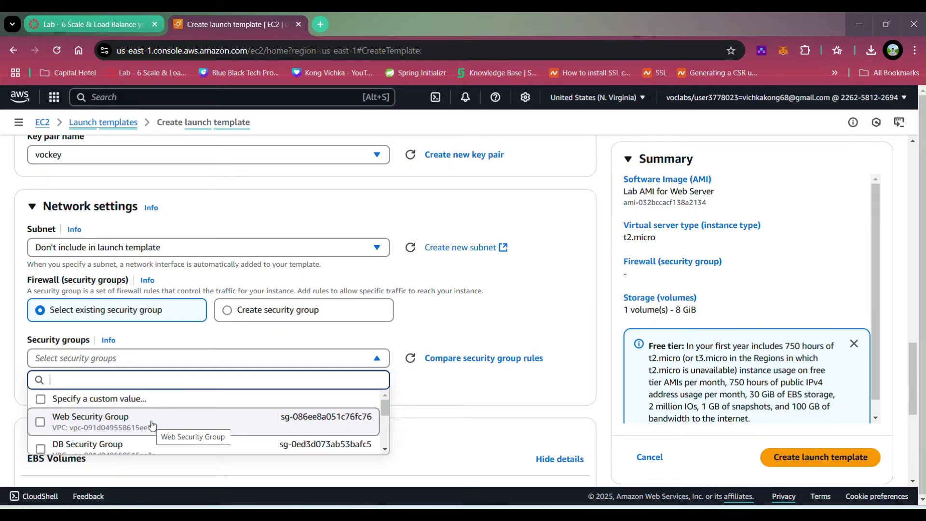
{"action": "left_click", "coordinate": [151, 424]}
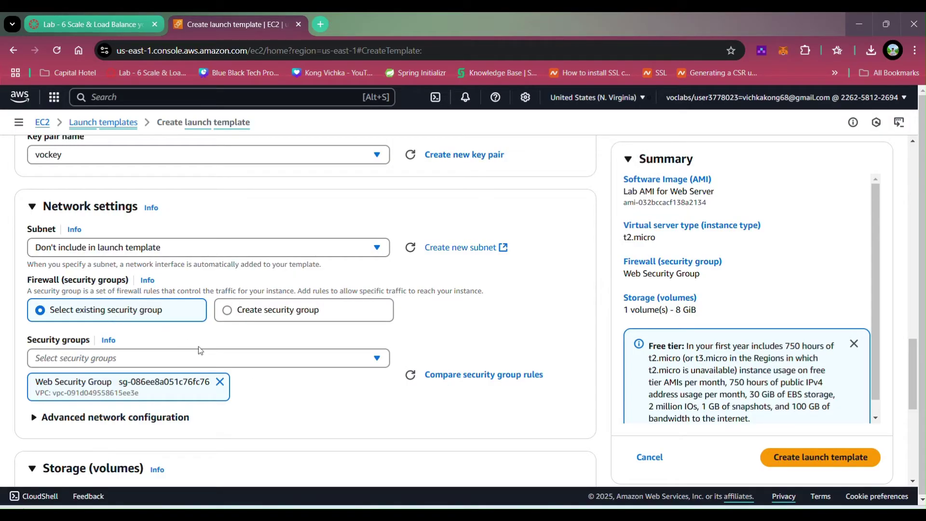
- Enable detailed CloudWatch monitoring in the launch template's advanced details
{"action": "scroll", "coordinate": [316, 392], "scroll_direction": "down", "scroll_amount": 3}
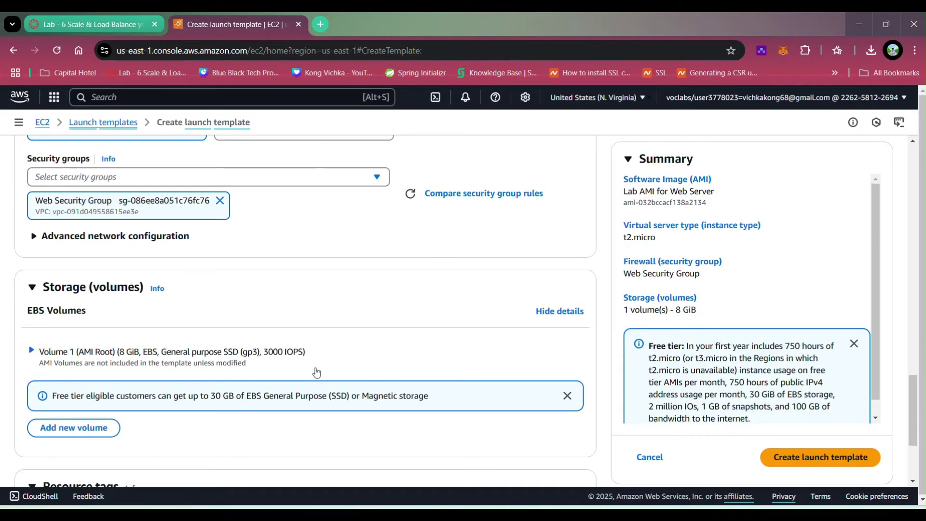
{"action": "scroll", "coordinate": [274, 336], "scroll_direction": "down", "scroll_amount": 2}
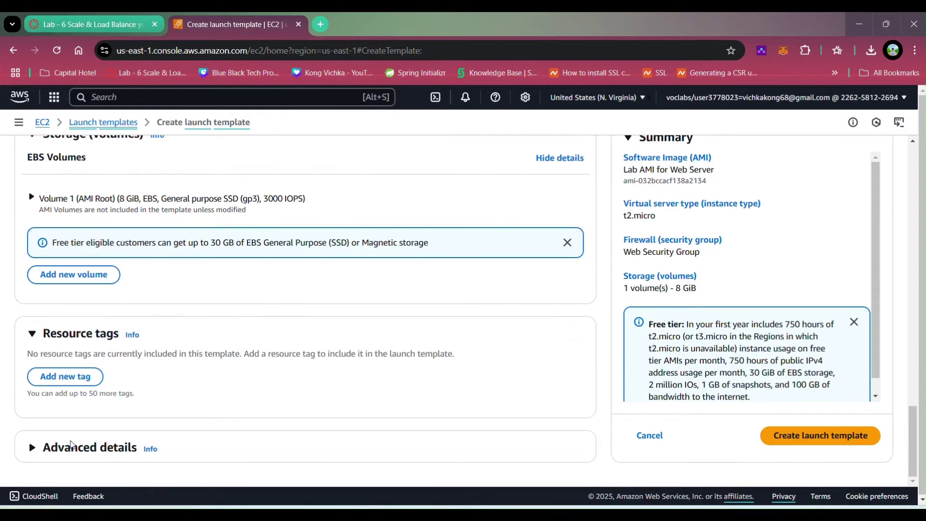
{"action": "left_click", "coordinate": [210, 446]}
{"action": "scroll", "coordinate": [285, 415], "scroll_direction": "down", "scroll_amount": 3}
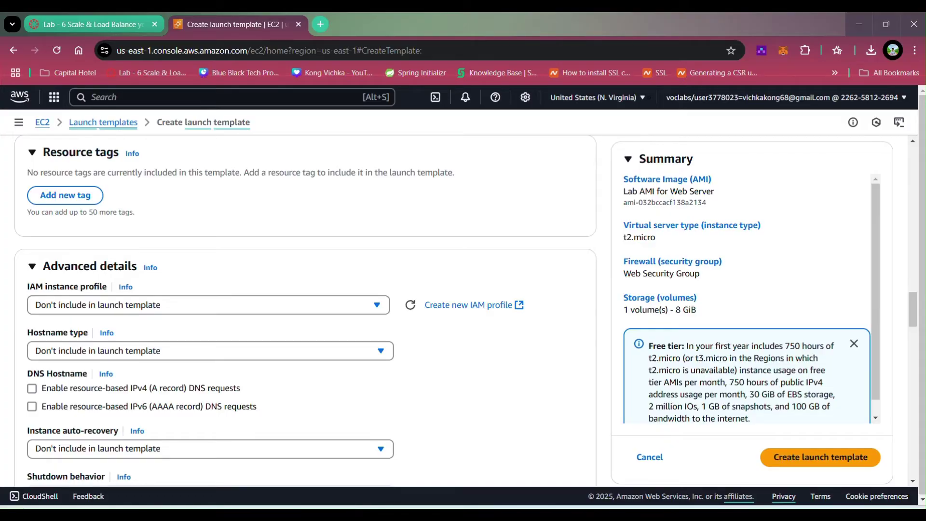
{"action": "scroll", "coordinate": [211, 409], "scroll_direction": "down", "scroll_amount": 2}
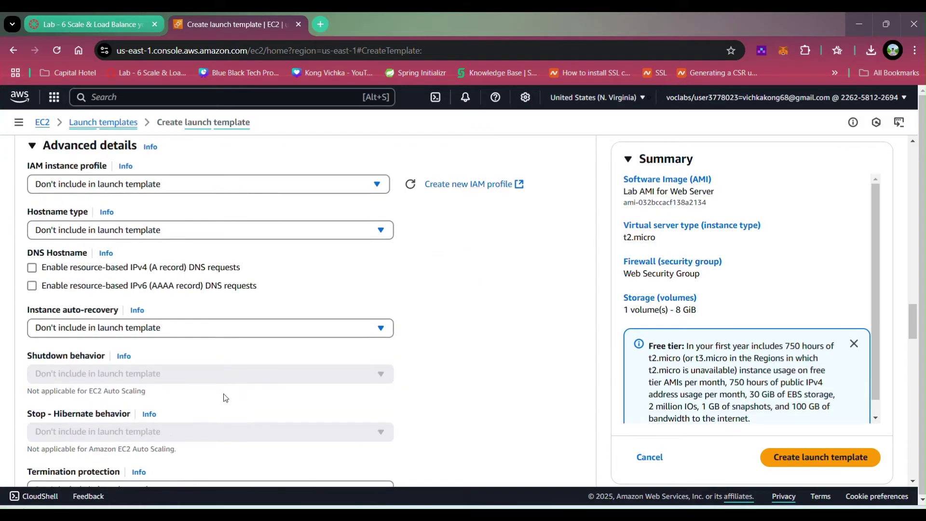
{"action": "scroll", "coordinate": [223, 394], "scroll_direction": "down", "scroll_amount": 4}
{"action": "left_click", "coordinate": [169, 340]}
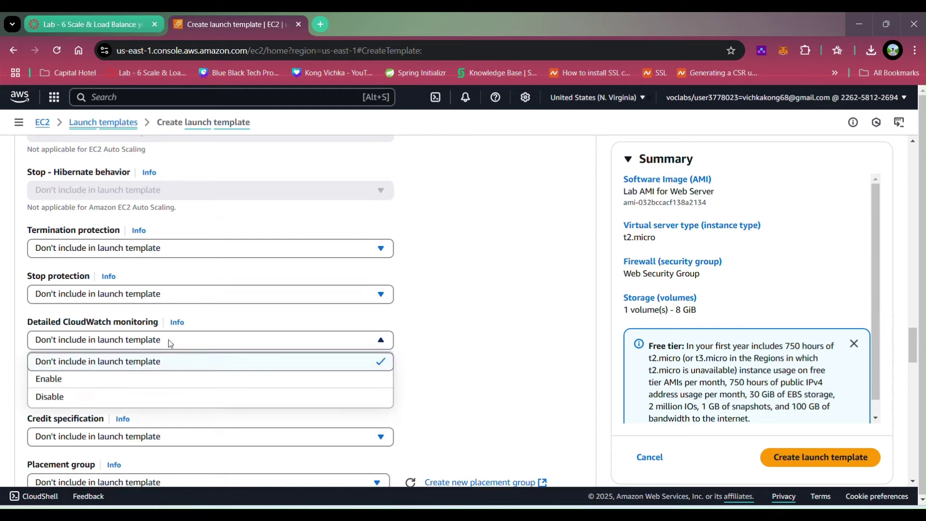
{"action": "left_click", "coordinate": [147, 379]}
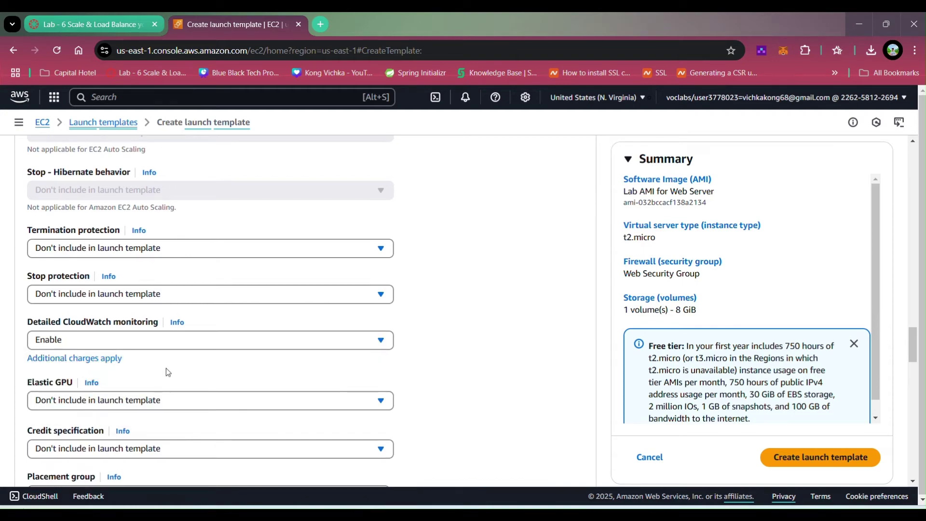
- Create the LabConfig launch template with the remaining advanced settings at their defaults
{"action": "scroll", "coordinate": [447, 369], "scroll_direction": "down", "scroll_amount": 10}
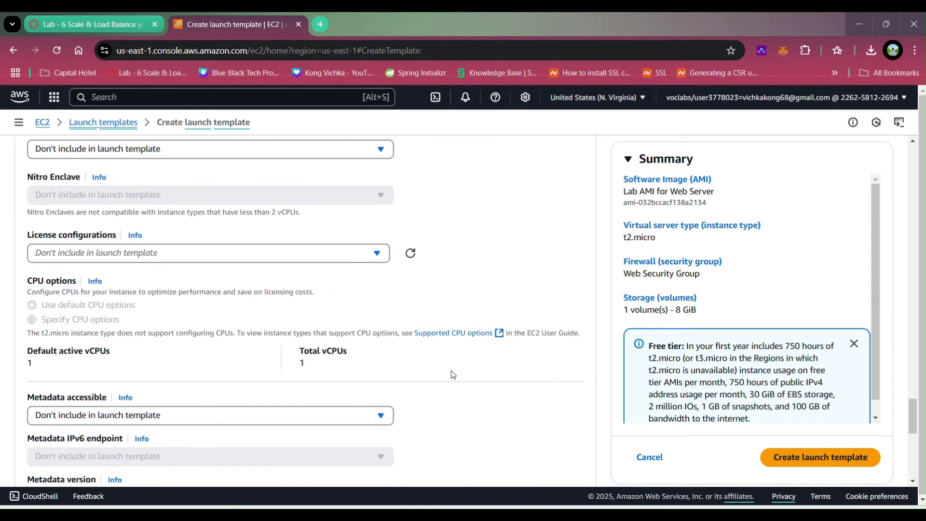
{"action": "scroll", "coordinate": [452, 374], "scroll_direction": "down", "scroll_amount": 5}
{"action": "left_click", "coordinate": [786, 462]}
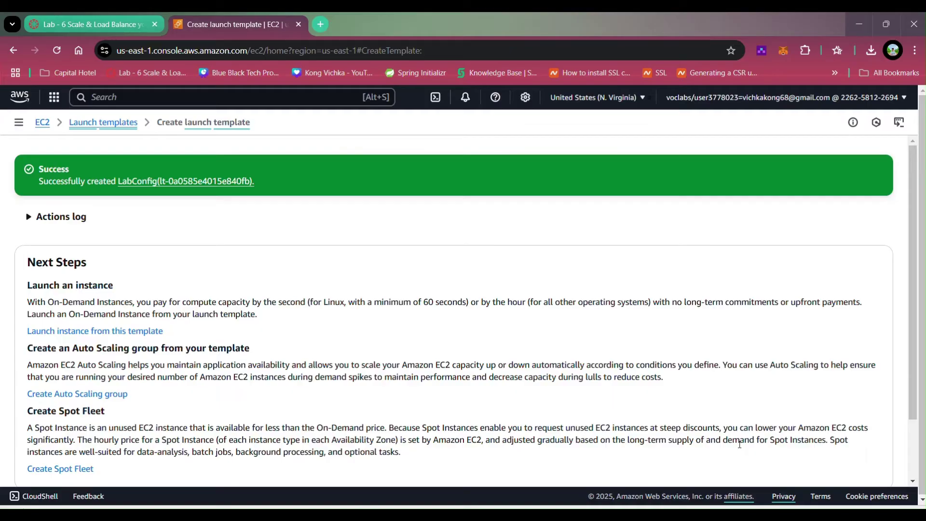
- Start creating an Auto Scaling group from the LabConfig launch template in the launch templates list
{"action": "scroll", "coordinate": [739, 443], "scroll_direction": "down", "scroll_amount": 2}
{"action": "left_click", "coordinate": [818, 453]}
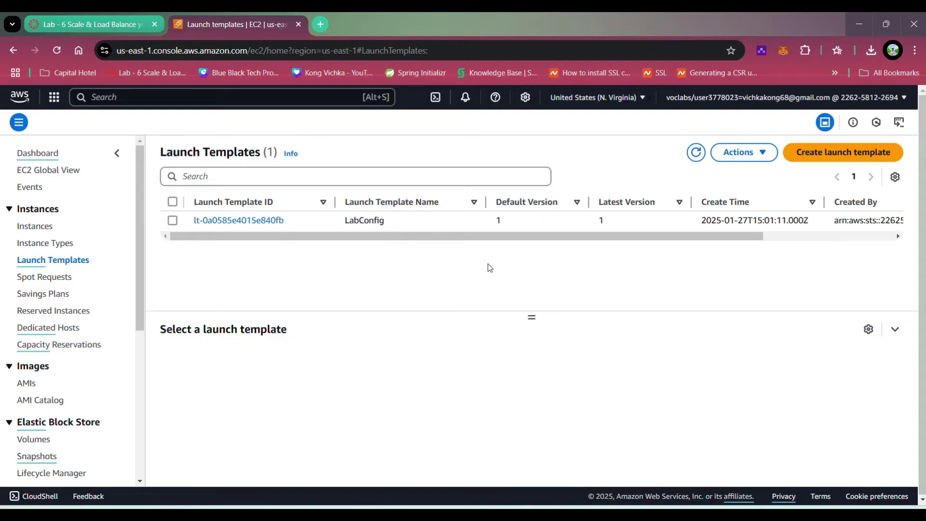
{"action": "left_click", "coordinate": [172, 220]}
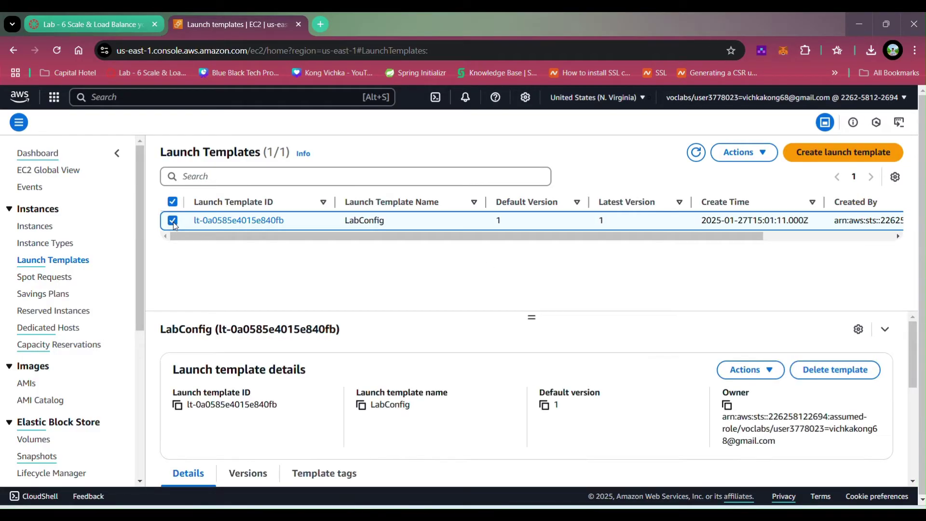
{"action": "left_click", "coordinate": [764, 152]}
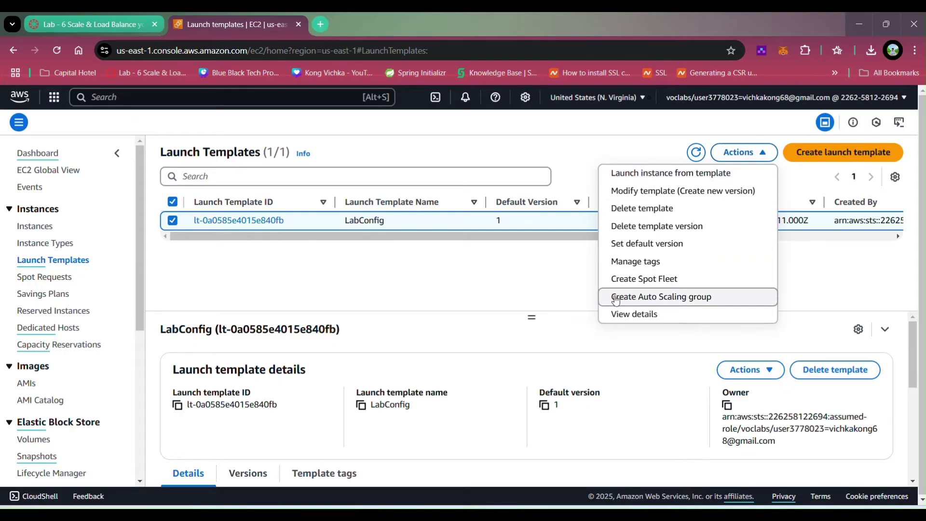
{"action": "left_click", "coordinate": [663, 296]}
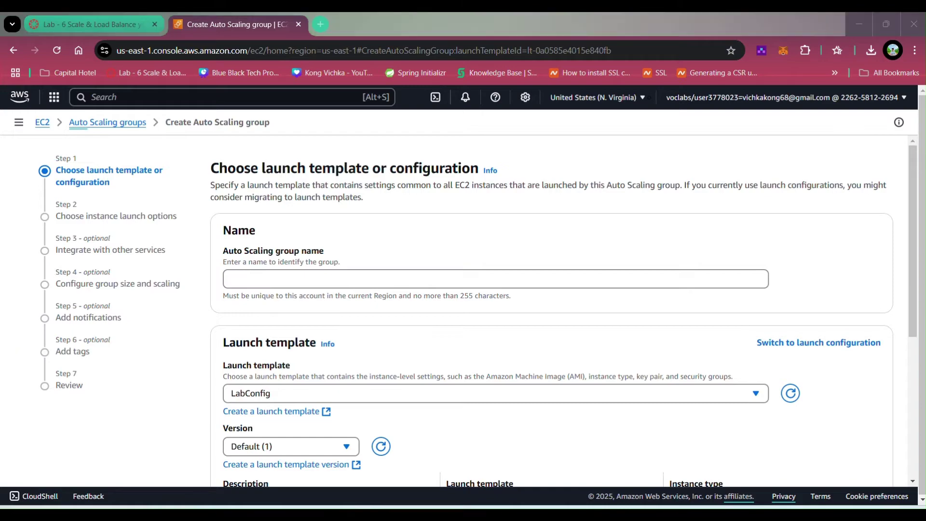
- Name the Auto Scaling group Lab Auto Scaling Group, keep the LabConfig template, and continue to the instance launch options
{"action": "left_click", "coordinate": [245, 281]}
{"action": "type", "text": "Lab Auto Scaling Group"}
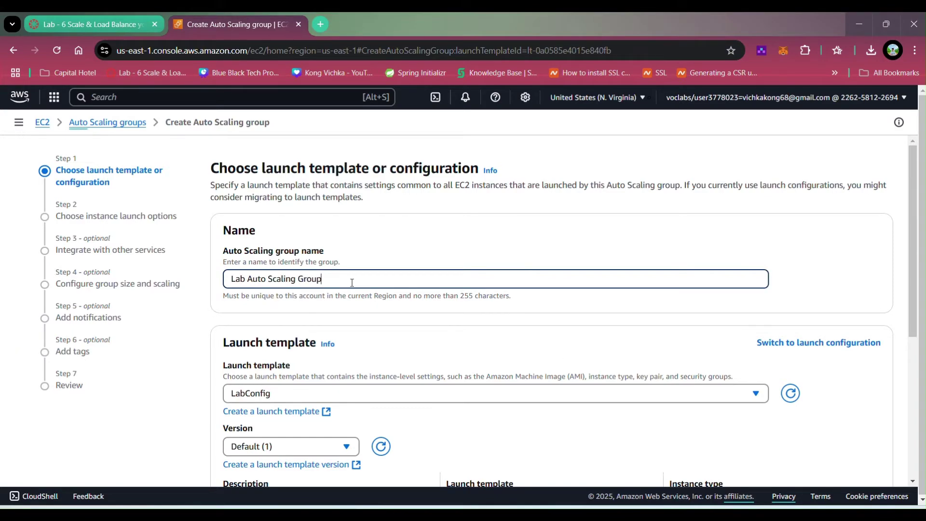
{"action": "scroll", "coordinate": [357, 331], "scroll_direction": "down", "scroll_amount": 1}
{"action": "left_click", "coordinate": [360, 332]}
{"action": "left_click", "coordinate": [355, 372]}
{"action": "scroll", "coordinate": [413, 368], "scroll_direction": "down", "scroll_amount": 2}
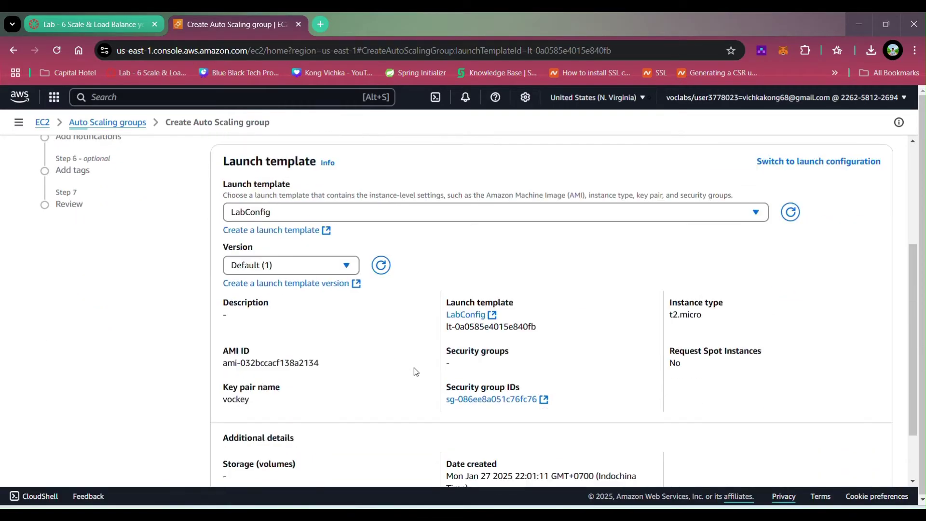
{"action": "scroll", "coordinate": [504, 310], "scroll_direction": "up", "scroll_amount": 1}
{"action": "scroll", "coordinate": [434, 316], "scroll_direction": "down", "scroll_amount": 3}
{"action": "left_click", "coordinate": [870, 452]}
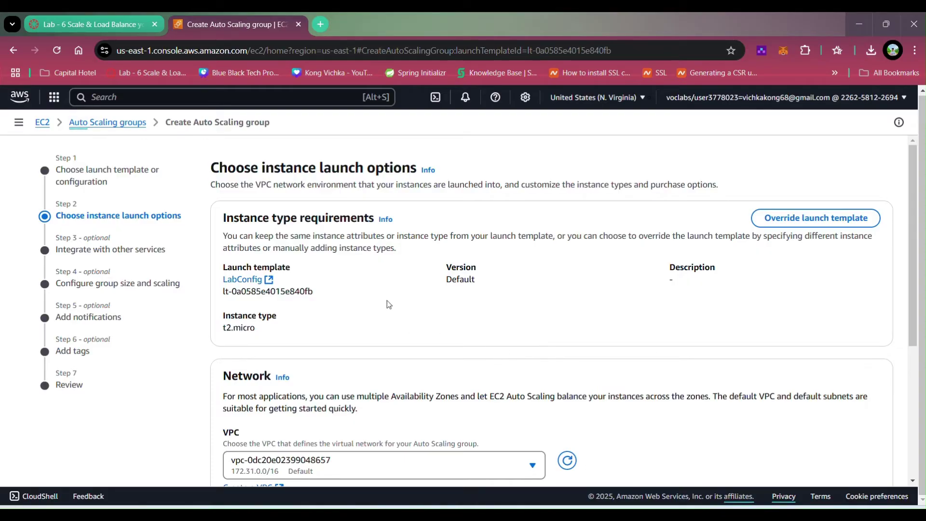
- Set the Auto Scaling group's network to Lab VPC
{"action": "scroll", "coordinate": [390, 302], "scroll_direction": "down", "scroll_amount": 1}
{"action": "scroll", "coordinate": [393, 304], "scroll_direction": "down", "scroll_amount": 1}
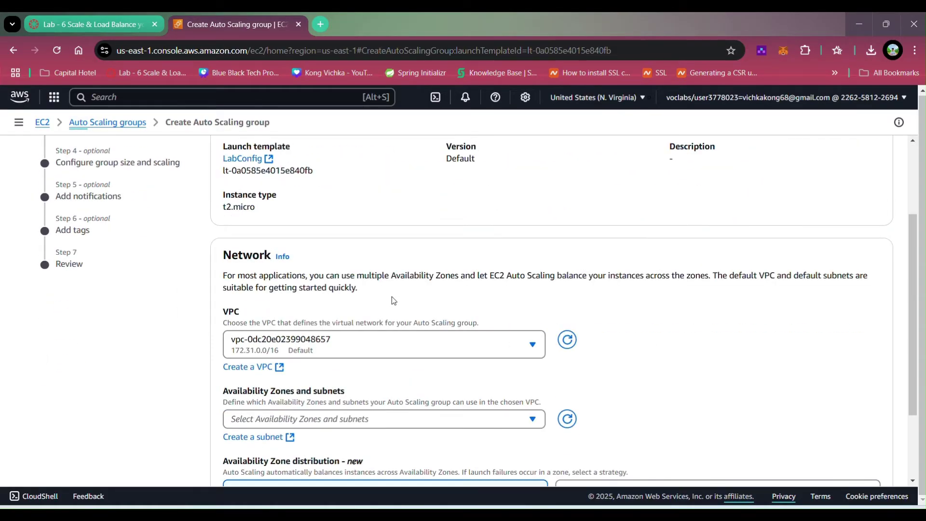
{"action": "scroll", "coordinate": [393, 300], "scroll_direction": "up", "scroll_amount": 2}
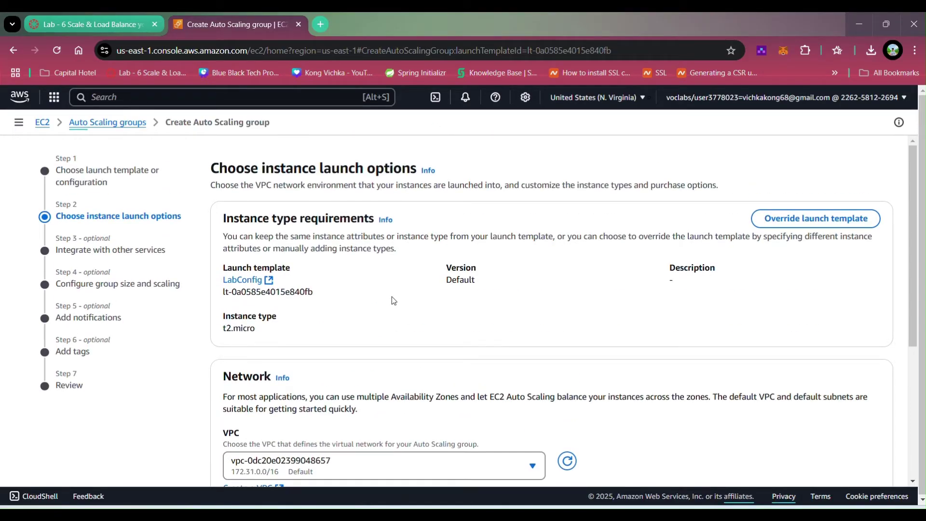
{"action": "scroll", "coordinate": [392, 297], "scroll_direction": "down", "scroll_amount": 2}
{"action": "left_click", "coordinate": [393, 340]}
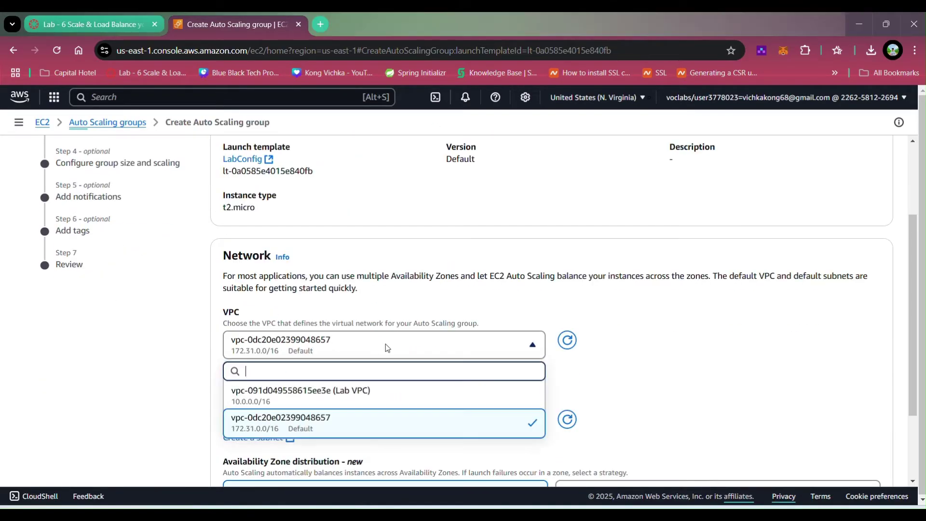
{"action": "left_click", "coordinate": [308, 390]}
- Add Private Subnet 1 and Private Subnet 2 to the Auto Scaling group and continue to the service integration settings
{"action": "scroll", "coordinate": [440, 364], "scroll_direction": "down", "scroll_amount": 2}
{"action": "left_click", "coordinate": [359, 314]}
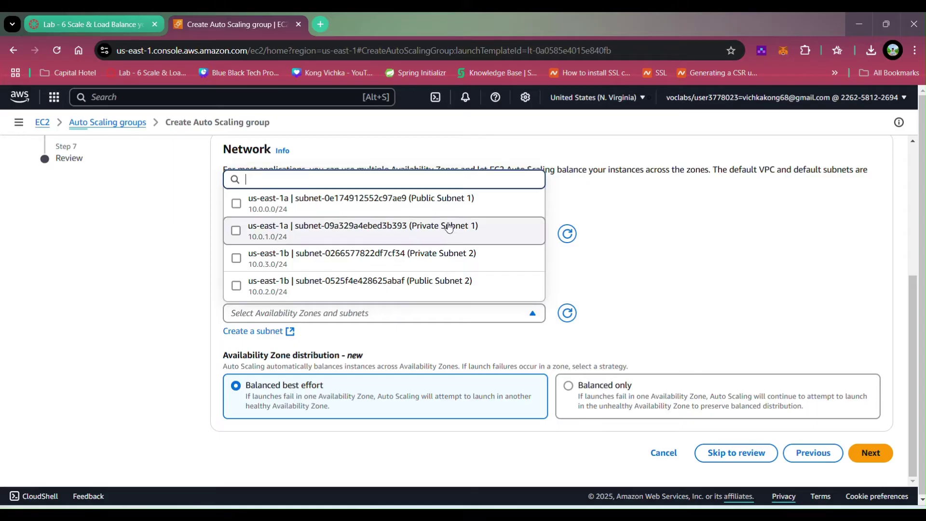
{"action": "left_click", "coordinate": [238, 232]}
{"action": "left_click", "coordinate": [236, 259]}
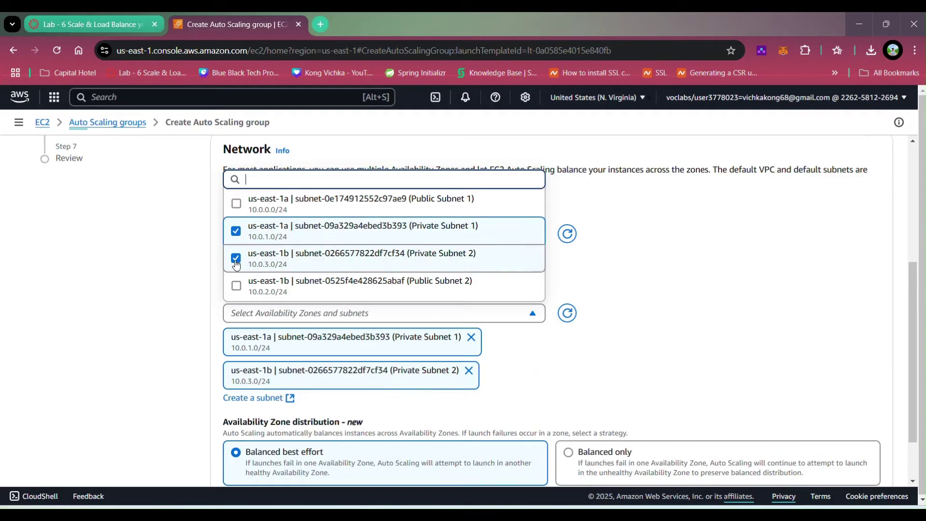
{"action": "left_click", "coordinate": [555, 385]}
{"action": "scroll", "coordinate": [562, 381], "scroll_direction": "down", "scroll_amount": 1}
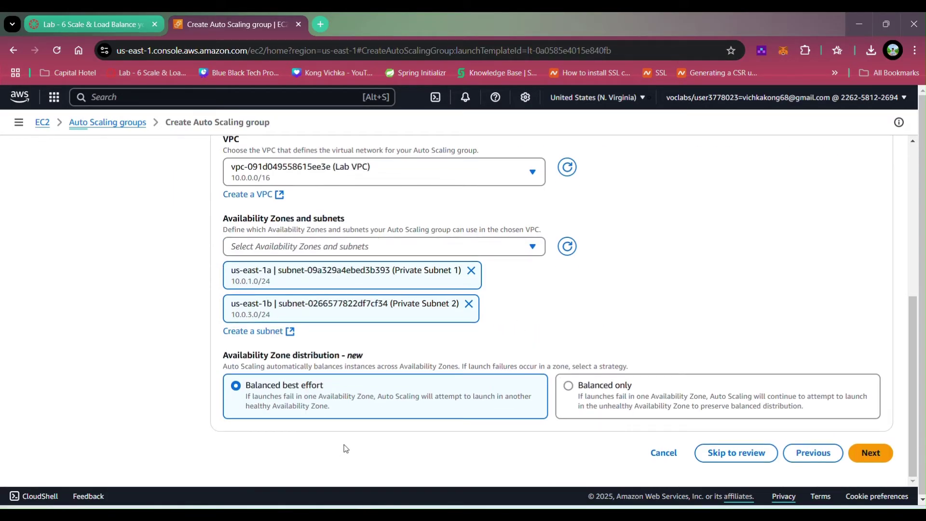
{"action": "left_click", "coordinate": [868, 452]}
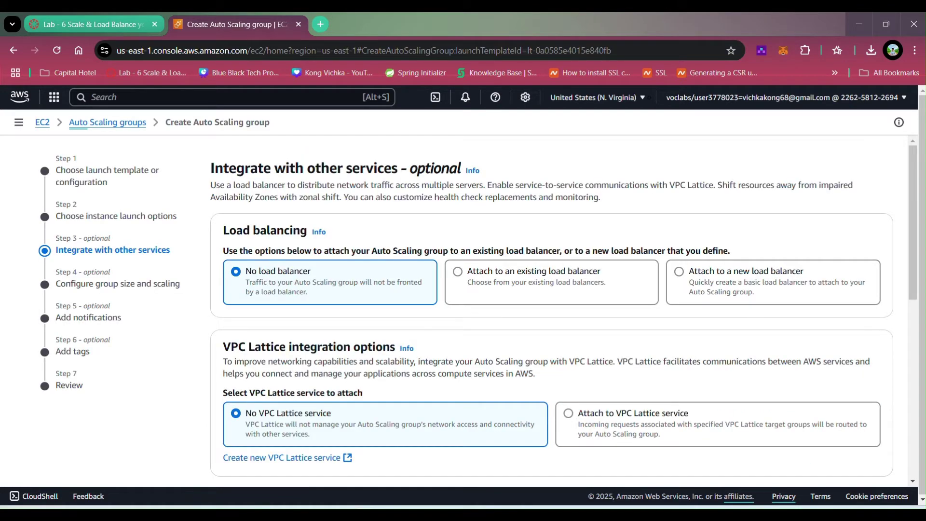
- Attach the Auto Scaling group to the existing load balancer through the LabGroup target group
{"action": "left_click", "coordinate": [462, 284]}
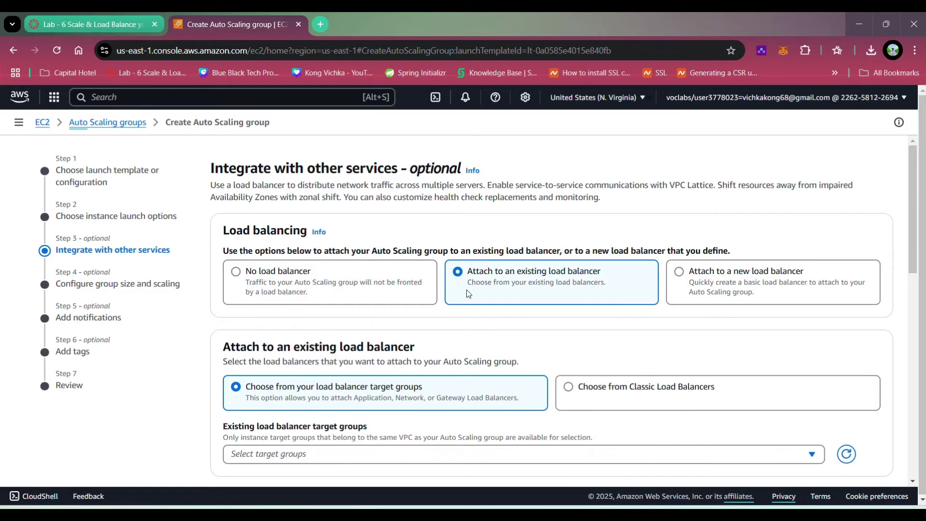
{"action": "scroll", "coordinate": [467, 293], "scroll_direction": "down", "scroll_amount": 2}
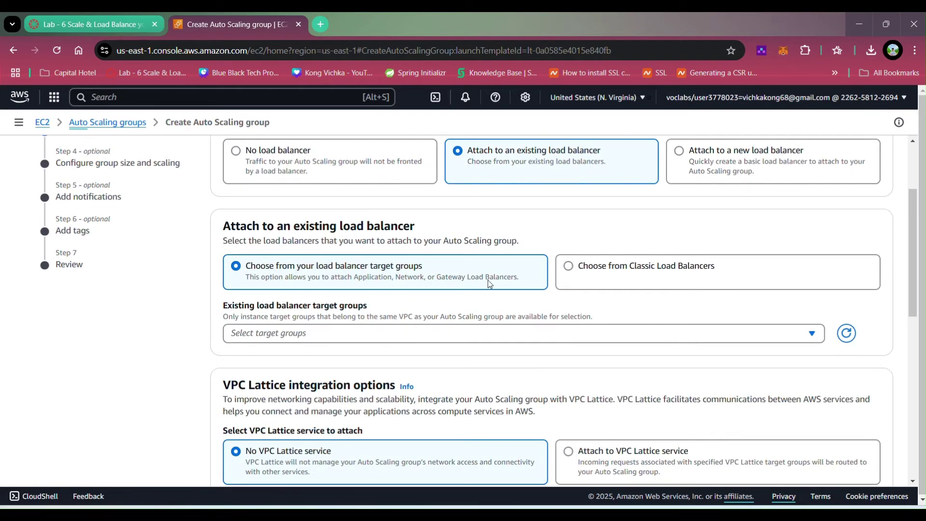
{"action": "left_click", "coordinate": [490, 334]}
{"action": "left_click", "coordinate": [423, 375]}
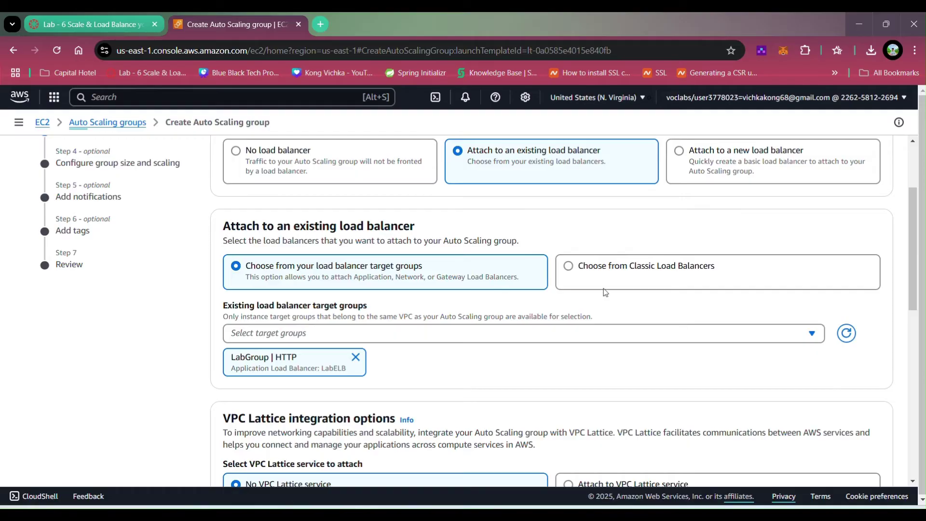
- Review the load balancer attachment, VPC Lattice, zonal shift and health check options for the Auto Scaling group
{"action": "scroll", "coordinate": [424, 378], "scroll_direction": "down", "scroll_amount": 5}
{"action": "scroll", "coordinate": [420, 372], "scroll_direction": "down", "scroll_amount": 5}
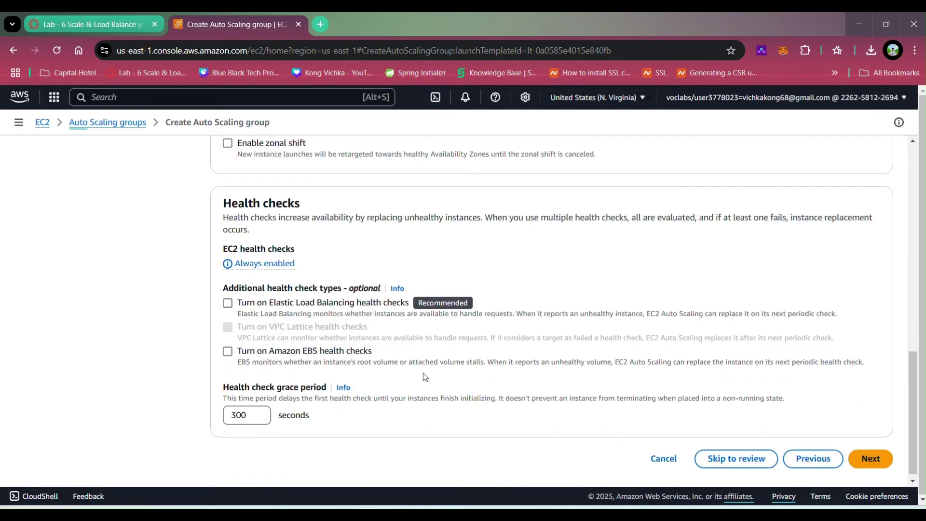
{"action": "scroll", "coordinate": [425, 372], "scroll_direction": "up", "scroll_amount": 7}
{"action": "scroll", "coordinate": [425, 375], "scroll_direction": "up", "scroll_amount": 1}
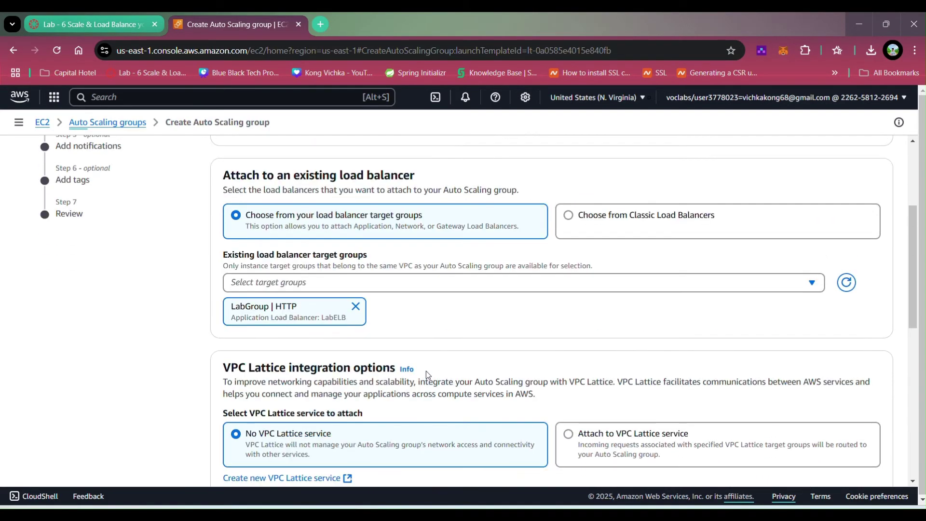
{"action": "scroll", "coordinate": [427, 371], "scroll_direction": "up", "scroll_amount": 1}
{"action": "left_click", "coordinate": [442, 348]}
{"action": "left_click", "coordinate": [442, 348]}
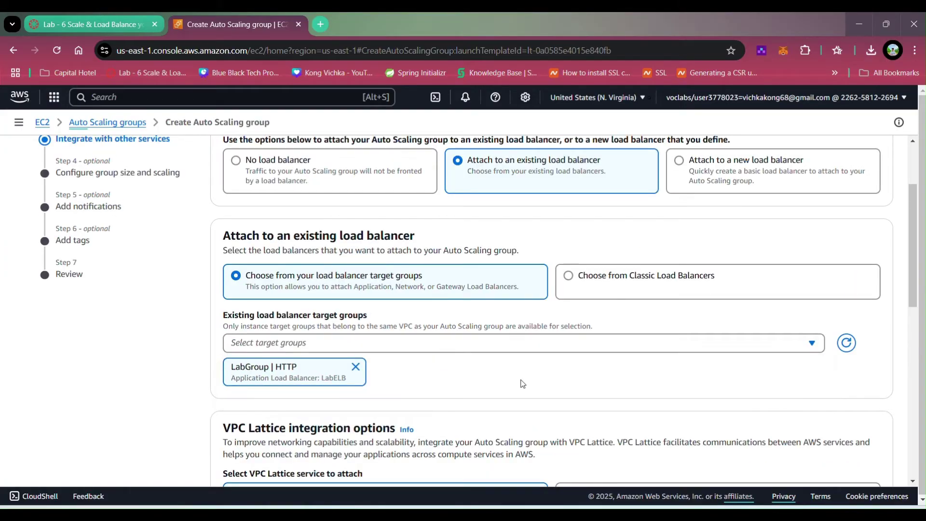
{"action": "scroll", "coordinate": [519, 381], "scroll_direction": "down", "scroll_amount": 1}
{"action": "scroll", "coordinate": [516, 380], "scroll_direction": "down", "scroll_amount": 3}
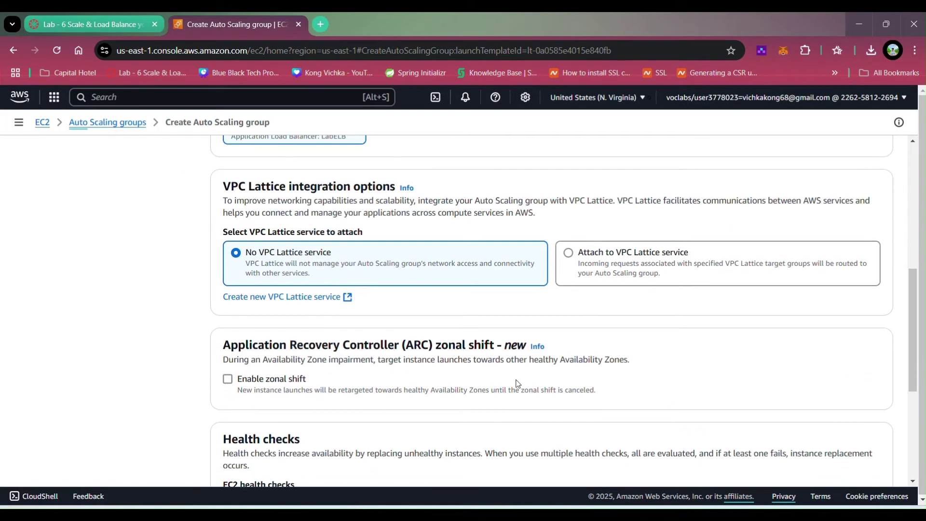
- Open the list of EC2 instances and refresh it
{"action": "scroll", "coordinate": [517, 383], "scroll_direction": "down", "scroll_amount": 4}
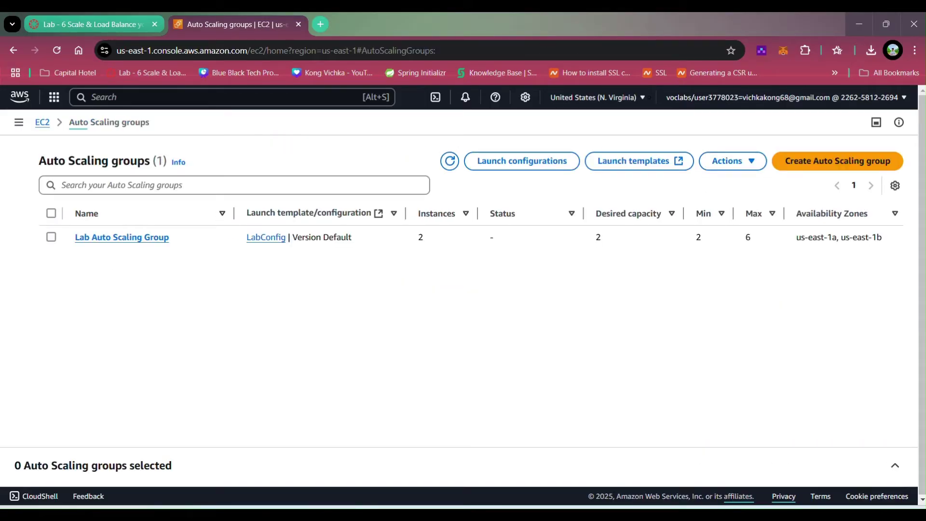
{"action": "left_click", "coordinate": [42, 124]}
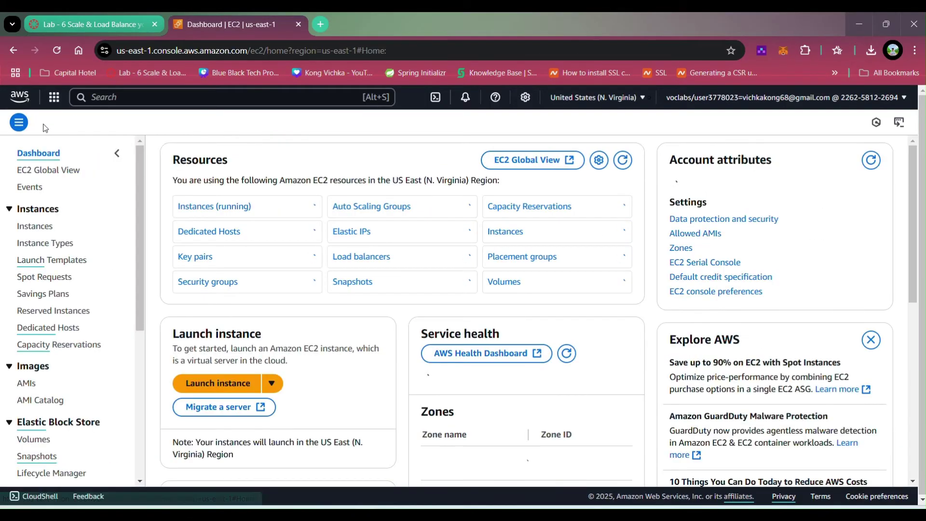
{"action": "left_click", "coordinate": [35, 226]}
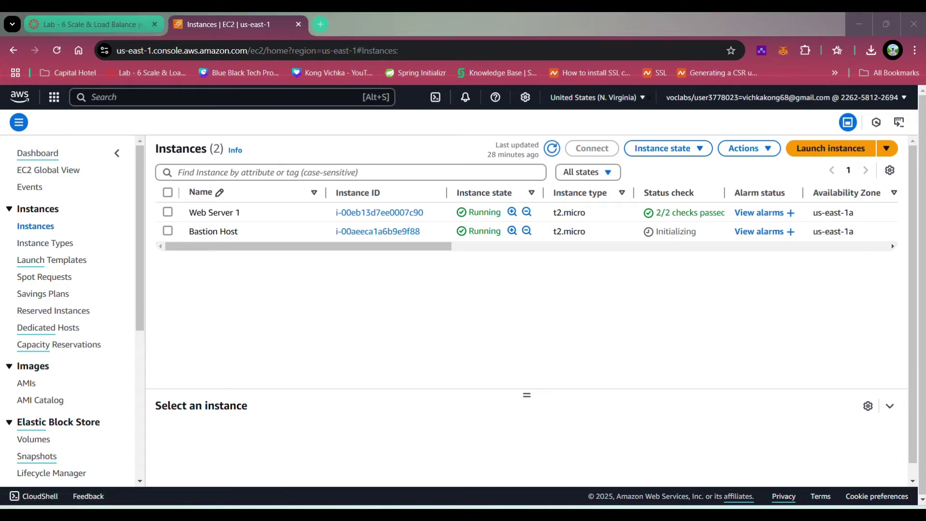
{"action": "left_click", "coordinate": [551, 152]}
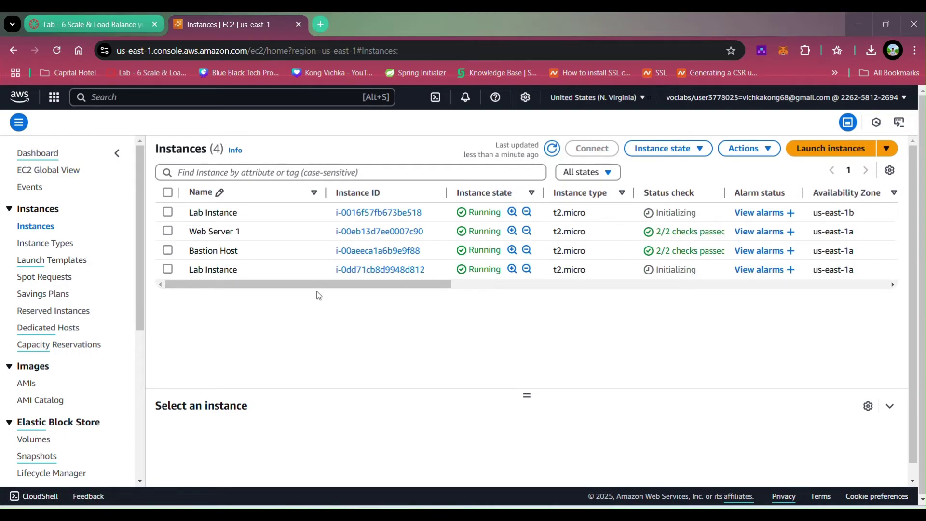
- Examine the status checks of the two Lab Instance entries, refreshing the instance list
{"action": "left_click", "coordinate": [168, 269]}
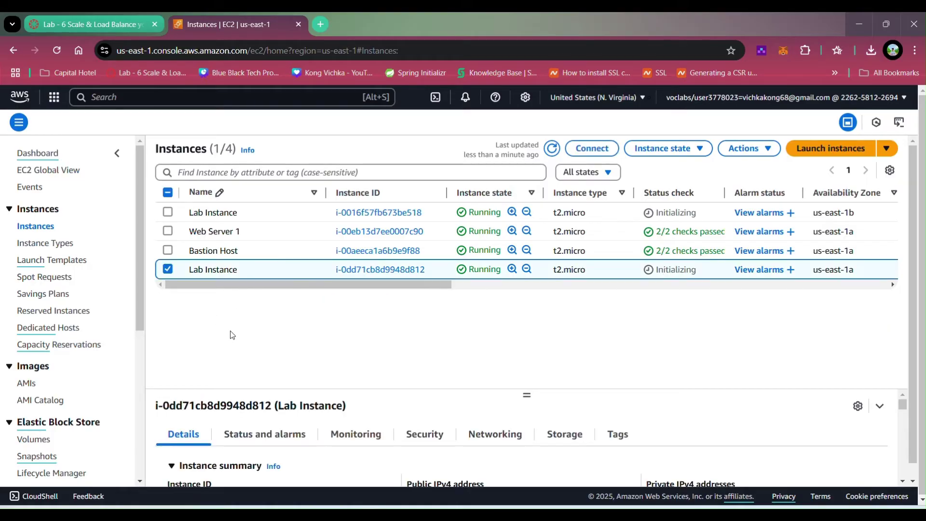
{"action": "left_click", "coordinate": [167, 269]}
{"action": "left_click", "coordinate": [676, 269]}
{"action": "left_click", "coordinate": [168, 269]}
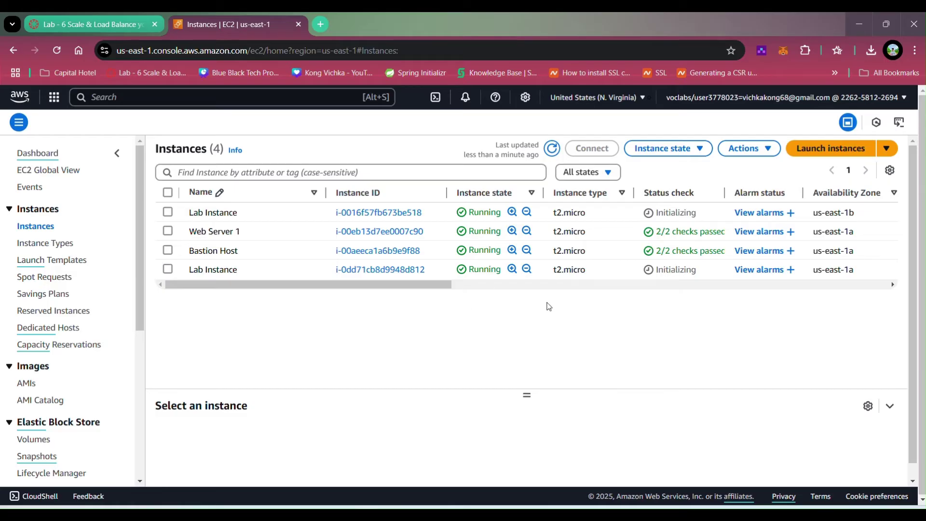
{"action": "left_click", "coordinate": [552, 148]}
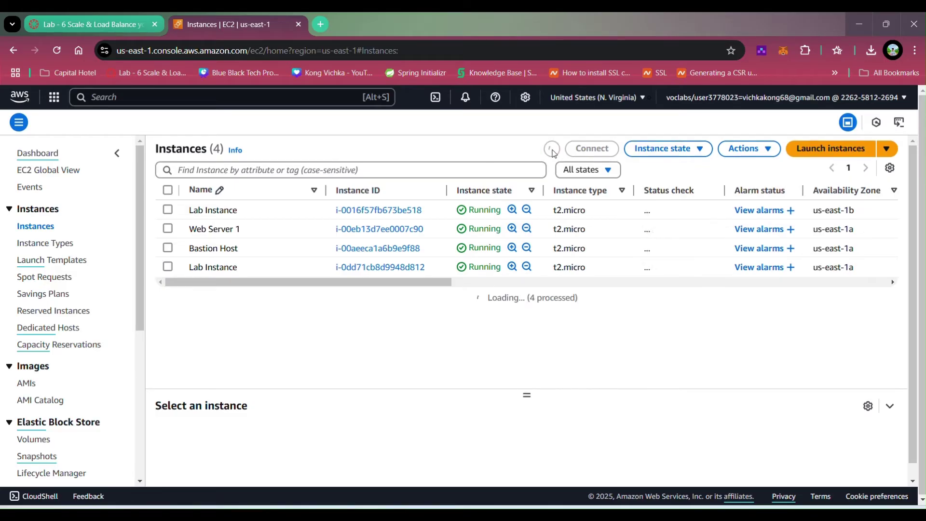
{"action": "left_click", "coordinate": [169, 213]}
{"action": "left_click", "coordinate": [169, 213]}
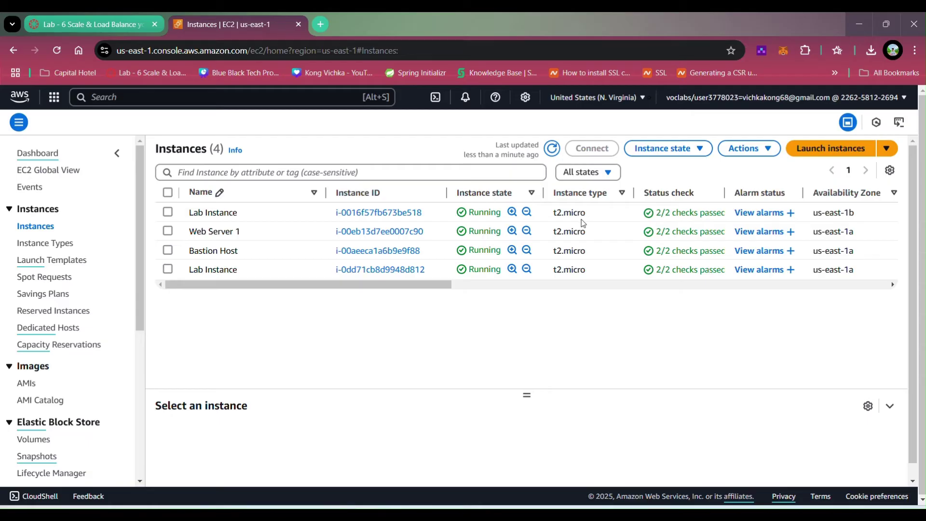
- Open the target groups, select LabGroup and display its registered targets in an enlarged details pane
{"action": "scroll", "coordinate": [62, 384], "scroll_direction": "down", "scroll_amount": 6}
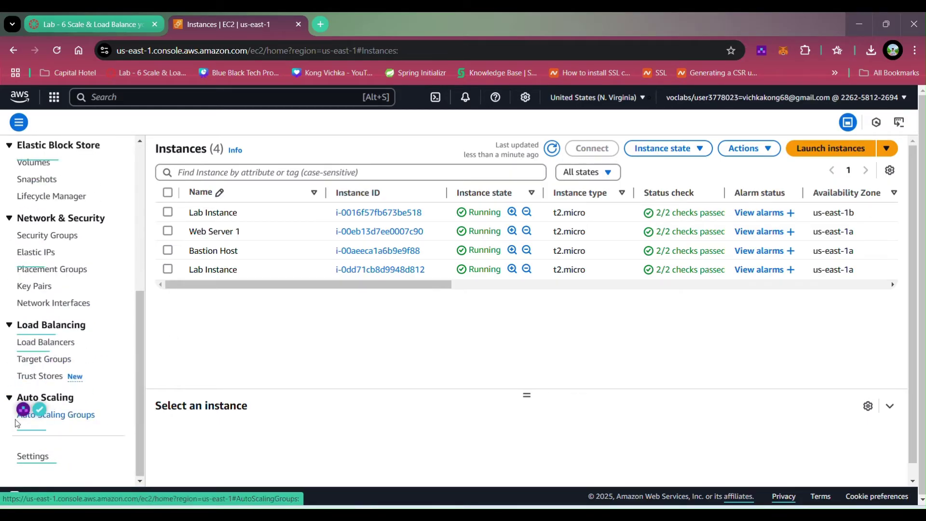
{"action": "left_click", "coordinate": [41, 361]}
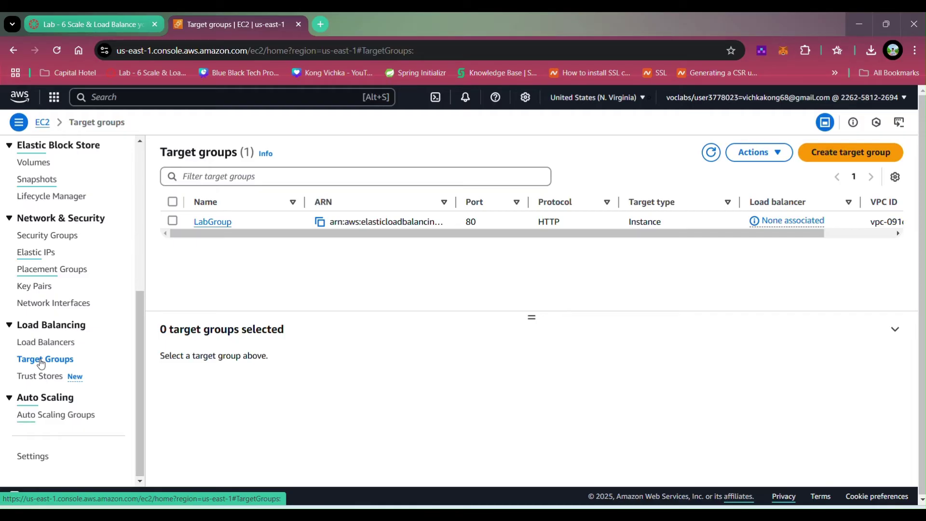
{"action": "left_click", "coordinate": [172, 222]}
{"action": "left_click_drag", "start_coordinate": [533, 314], "coordinate": [534, 305]}
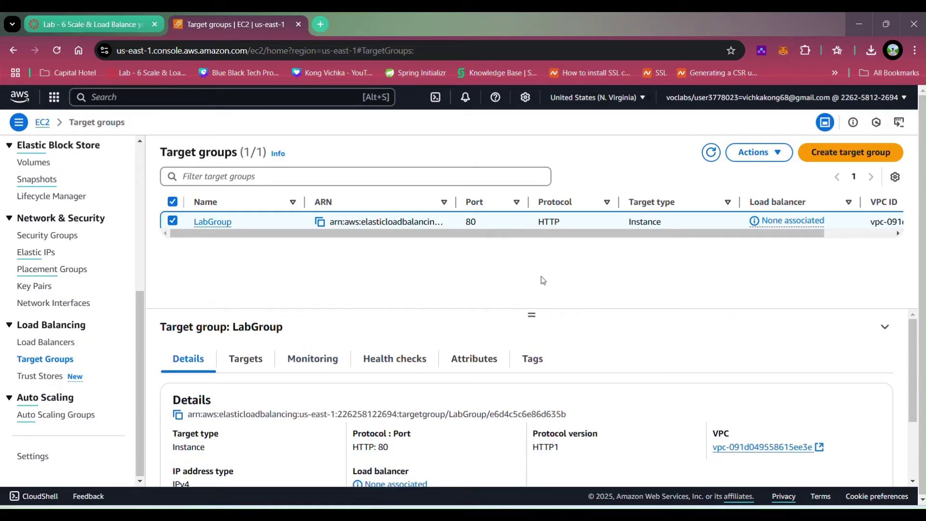
{"action": "left_click", "coordinate": [241, 358]}
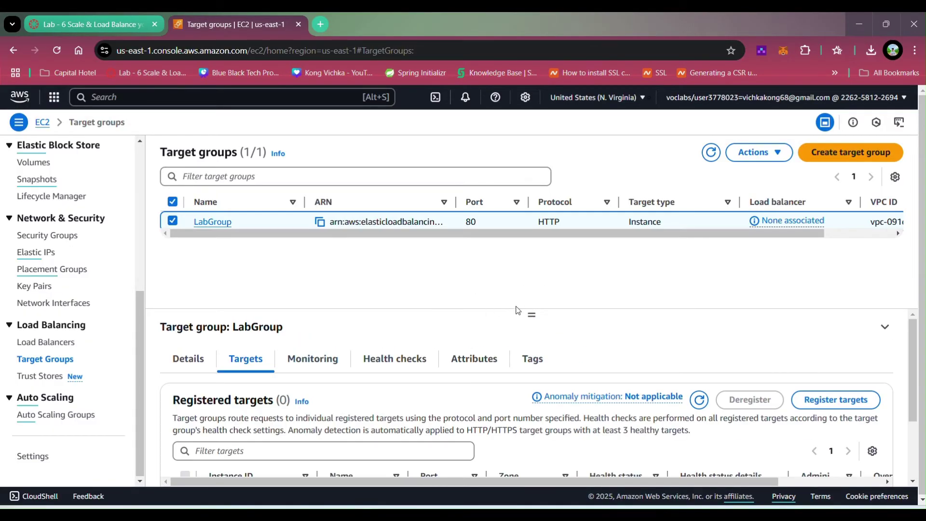
{"action": "left_click_drag", "start_coordinate": [525, 313], "coordinate": [520, 265]}
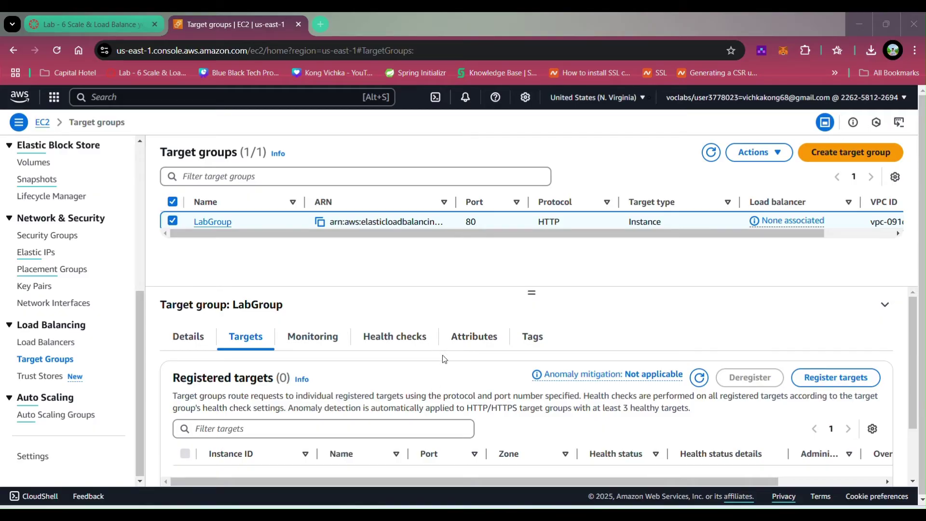
- Refresh LabGroup's registered targets and examine their health status
{"action": "scroll", "coordinate": [374, 407], "scroll_direction": "down", "scroll_amount": 1}
{"action": "scroll", "coordinate": [381, 406], "scroll_direction": "up", "scroll_amount": 1}
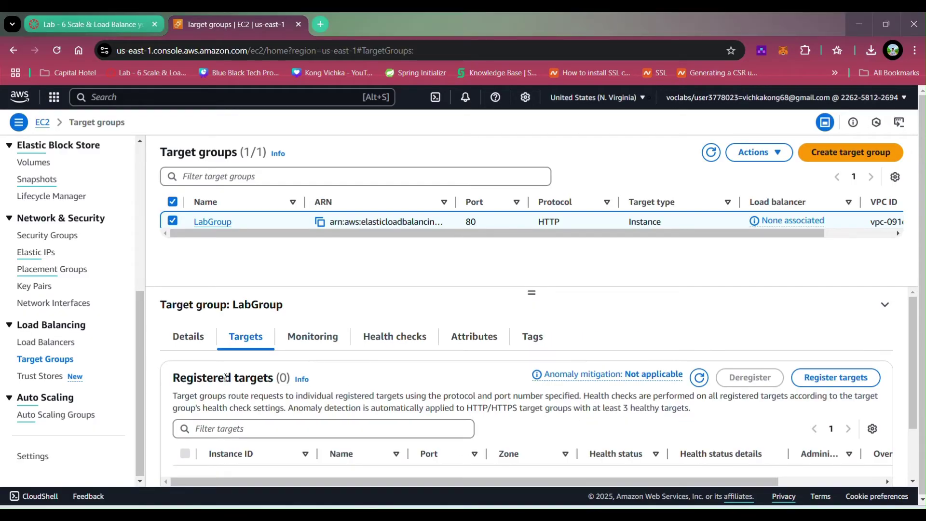
{"action": "left_click", "coordinate": [699, 377]}
{"action": "scroll", "coordinate": [299, 434], "scroll_direction": "down", "scroll_amount": 1}
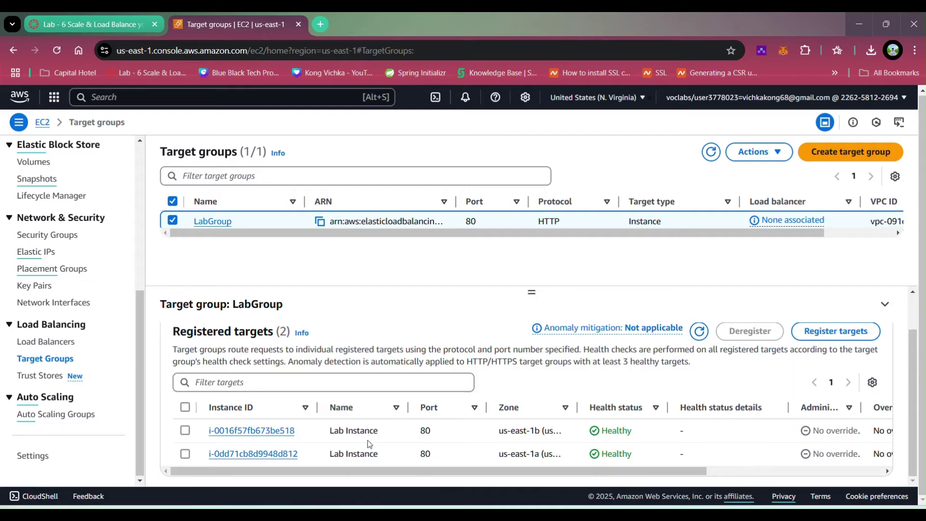
- Copy the LabELB load balancer's DNS name and open it in a new browser tab to check the current CPU load
{"action": "left_click", "coordinate": [46, 341]}
{"action": "scroll", "coordinate": [261, 391], "scroll_direction": "down", "scroll_amount": 2}
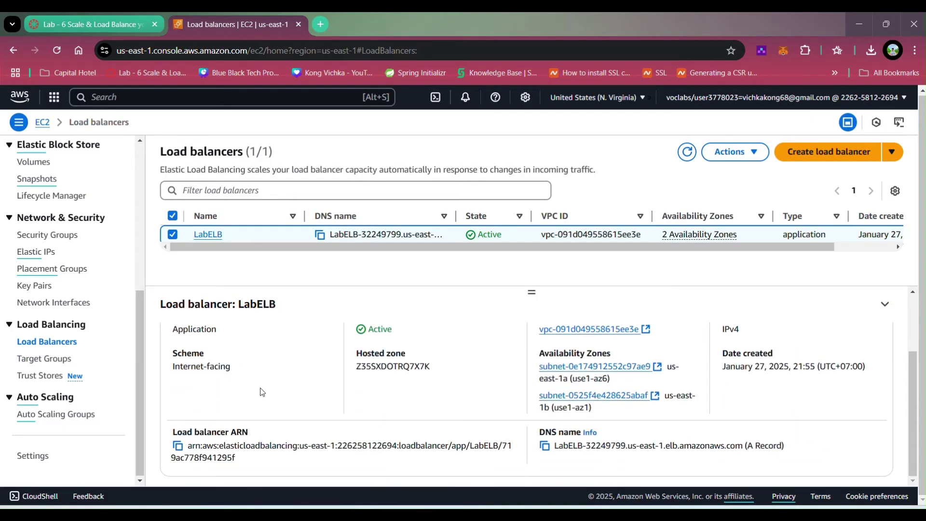
{"action": "left_click", "coordinate": [544, 445]}
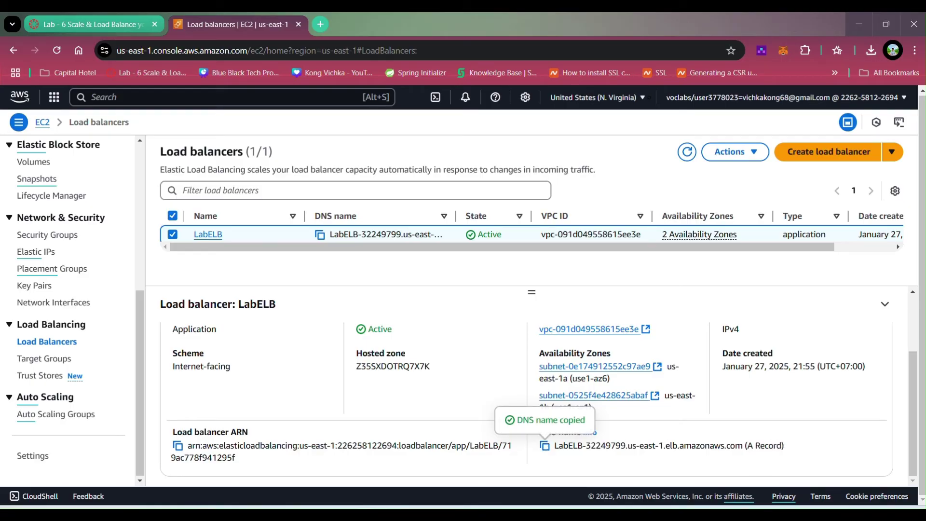
{"action": "key", "text": "ctrl+t"}
{"action": "key", "text": "ctrl+v"}
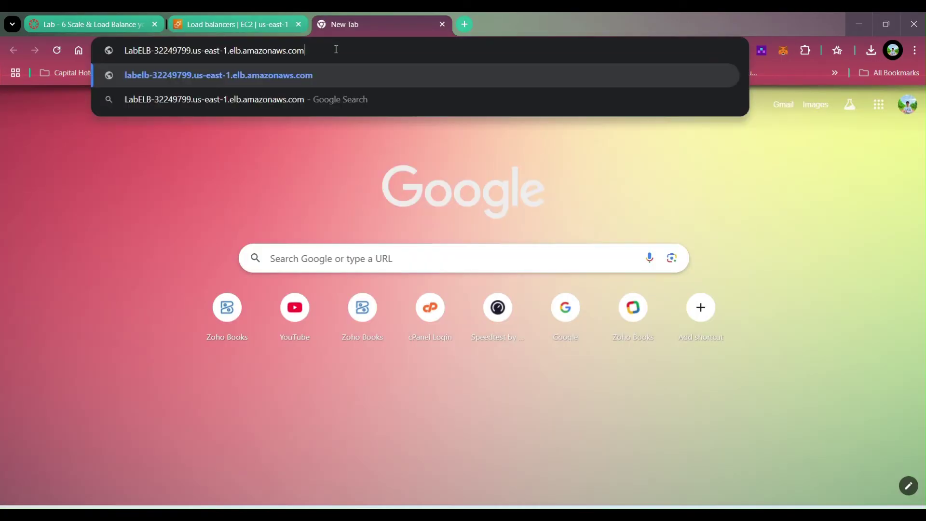
{"action": "key", "text": "Return"}
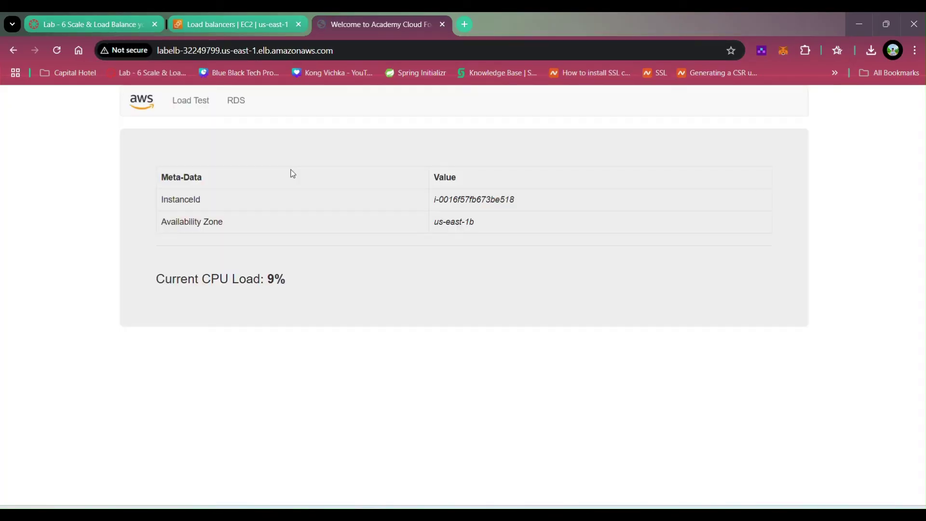
{"action": "left_click_drag", "start_coordinate": [157, 279], "coordinate": [284, 280]}
{"action": "left_click", "coordinate": [285, 280]}
- Return to the AWS console and search for CloudWatch to open the service
{"action": "left_click", "coordinate": [231, 24]}
{"action": "left_click", "coordinate": [213, 97]}
{"action": "type", "text": "Clou"}
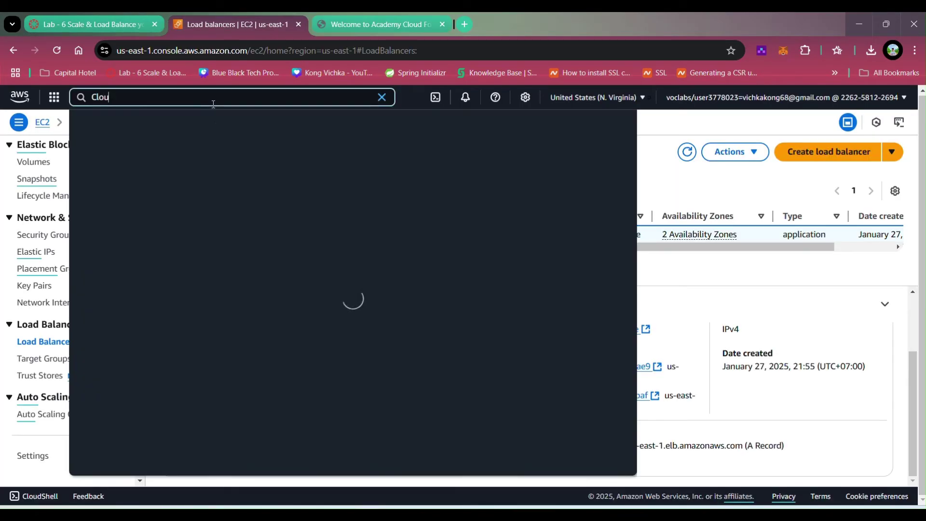
{"action": "type", "text": "dWatch"}
{"action": "left_click", "coordinate": [277, 164]}
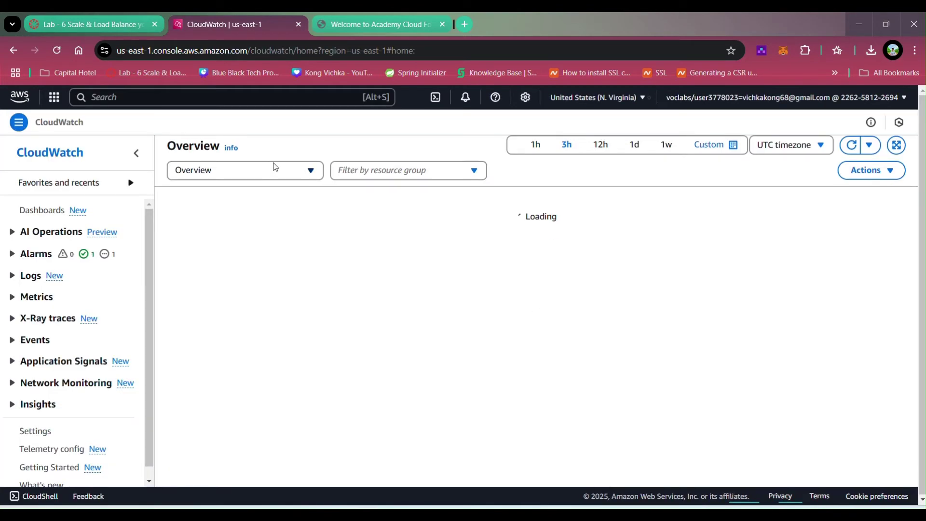
- Display all CloudWatch alarms and refresh the list to check their states
{"action": "left_click", "coordinate": [21, 253]}
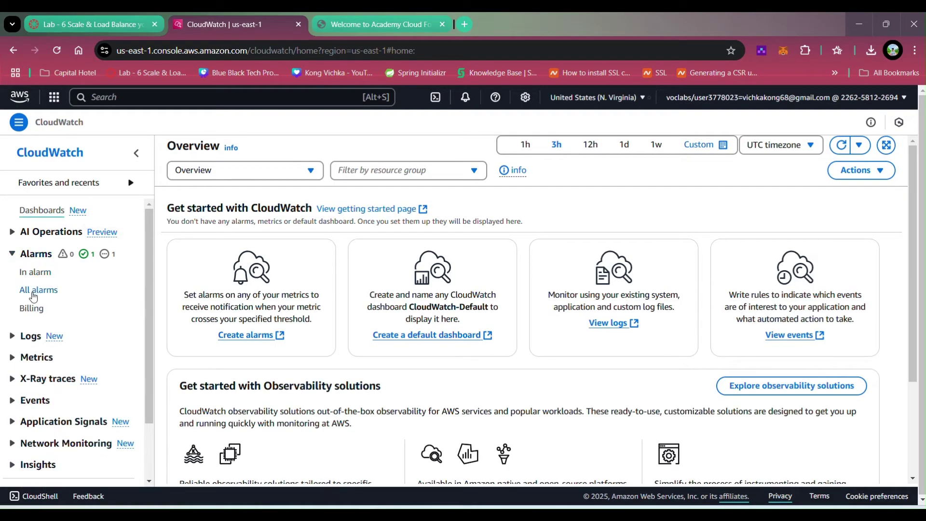
{"action": "left_click", "coordinate": [34, 290]}
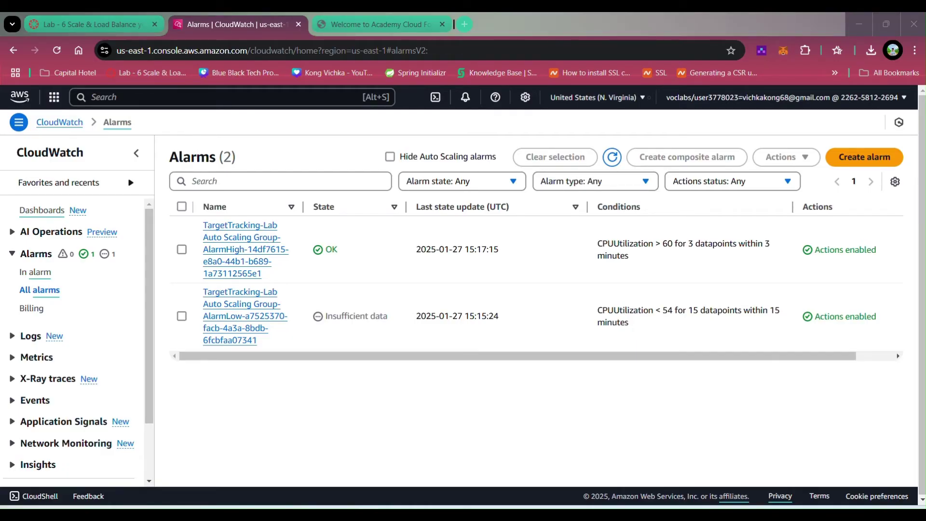
{"action": "left_click", "coordinate": [612, 157]}
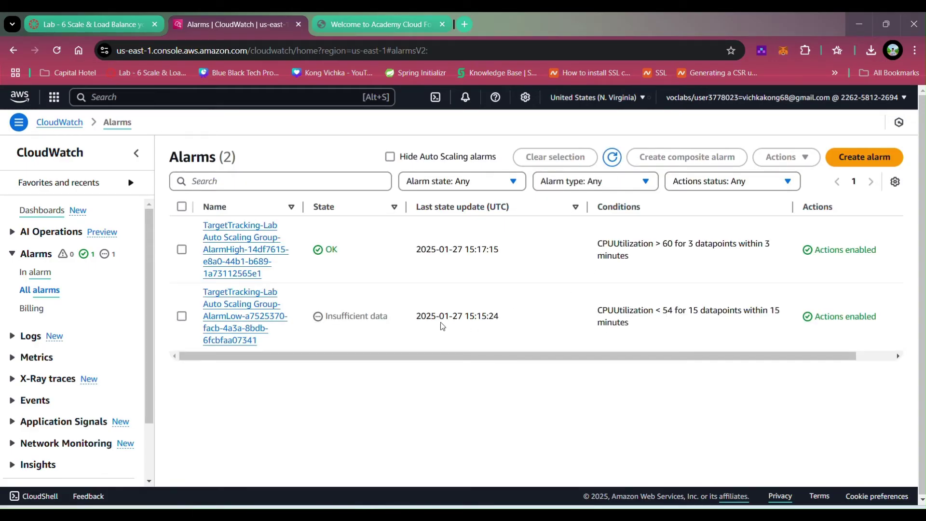
- Go back to EC2 and select Lab Auto Scaling Group among the Auto Scaling groups
{"action": "left_click", "coordinate": [144, 103]}
{"action": "type", "text": "ec2"}
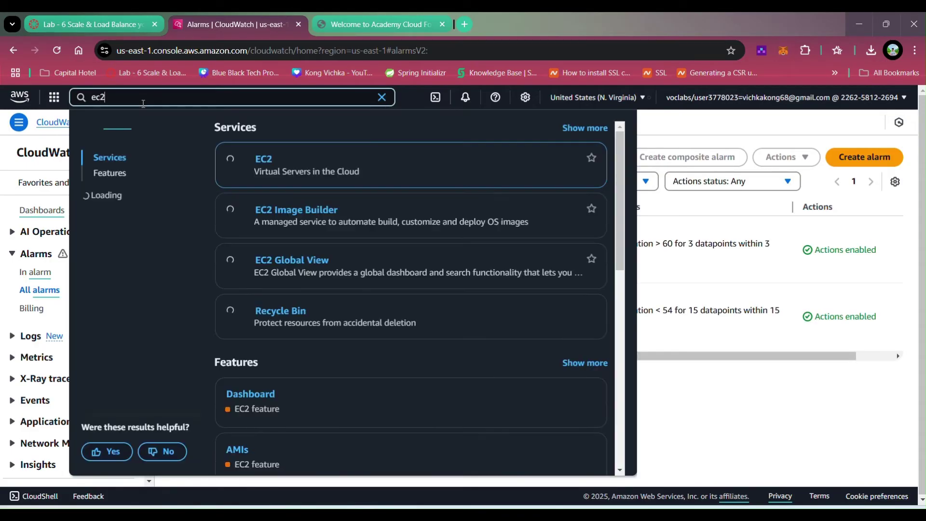
{"action": "left_click", "coordinate": [263, 161]}
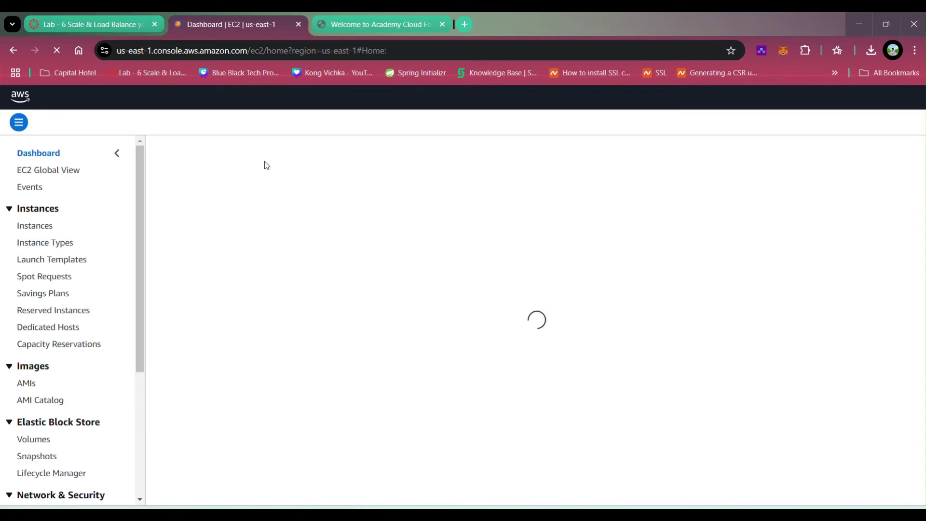
{"action": "scroll", "coordinate": [70, 366], "scroll_direction": "down", "scroll_amount": 5}
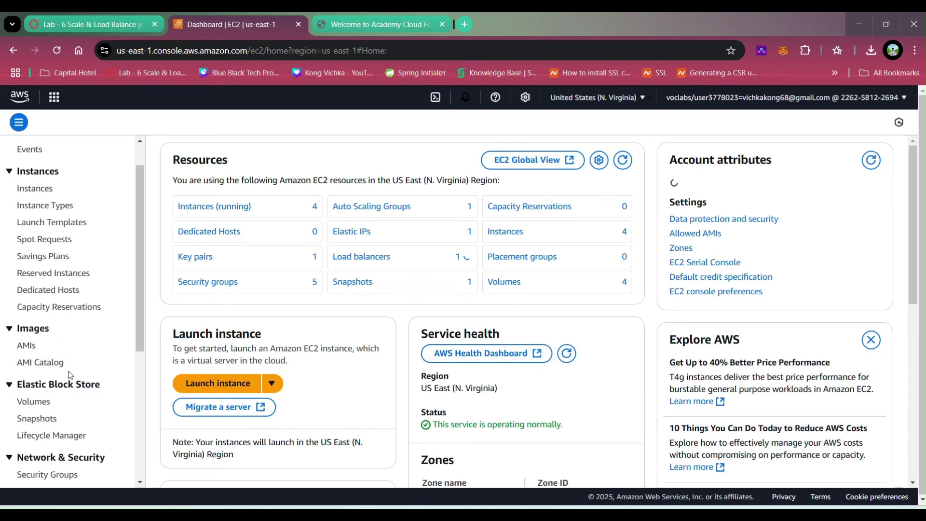
{"action": "left_click", "coordinate": [64, 422]}
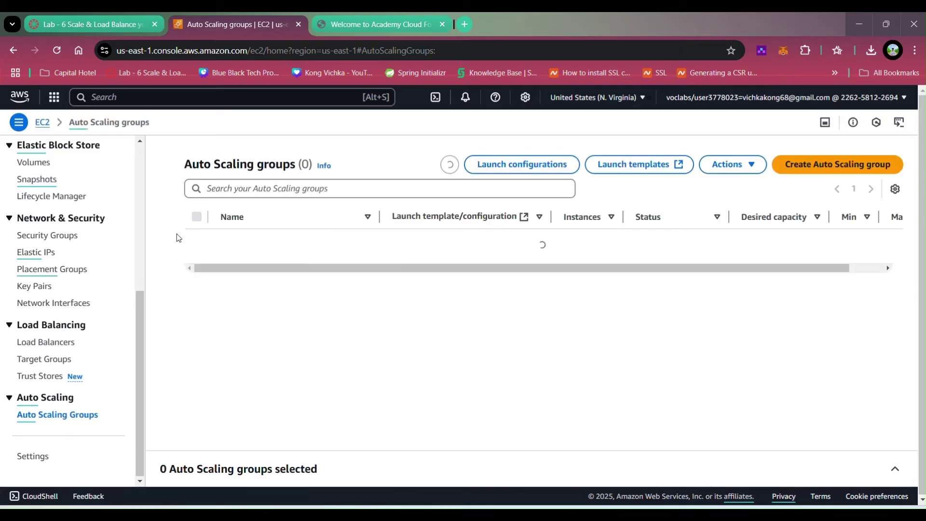
{"action": "left_click", "coordinate": [198, 239]}
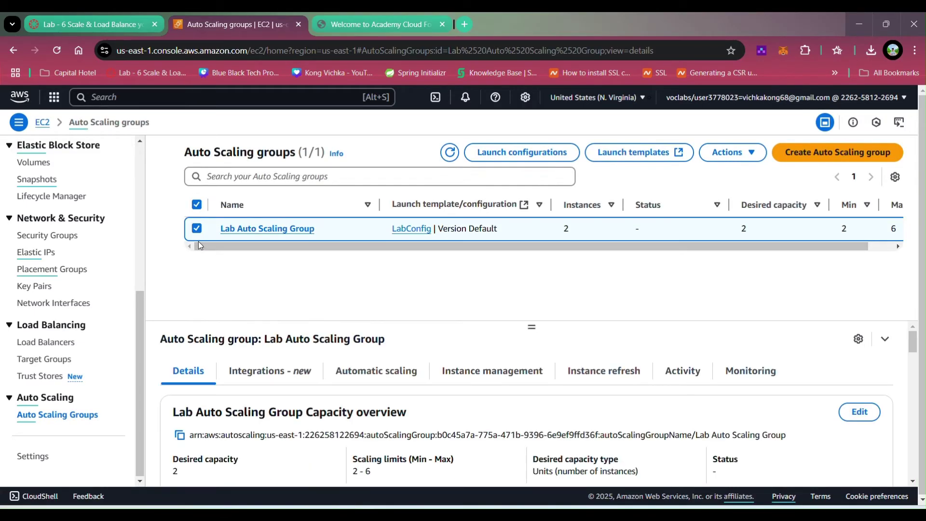
- Select LabScalingPolicy among the dynamic scaling policies of Lab Auto Scaling Group
{"action": "left_click", "coordinate": [374, 370]}
{"action": "left_click_drag", "start_coordinate": [533, 330], "coordinate": [530, 295]}
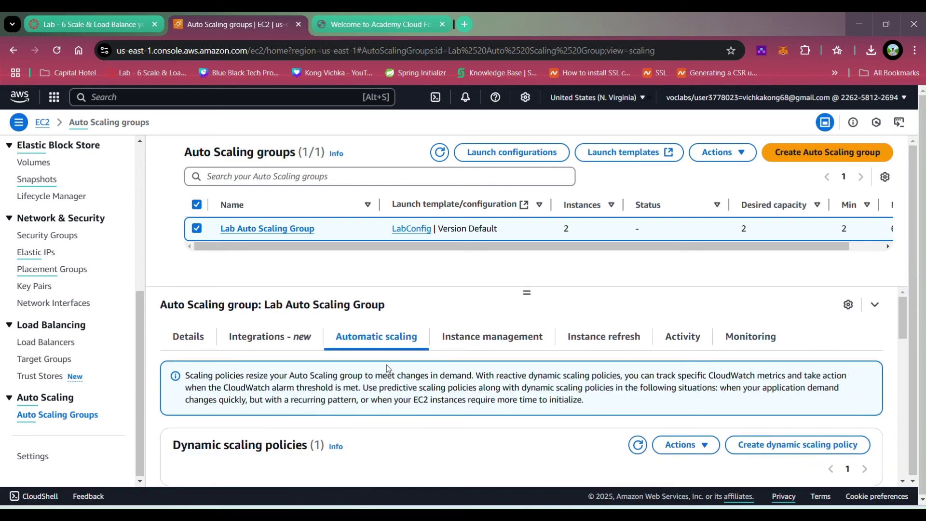
{"action": "scroll", "coordinate": [497, 403], "scroll_direction": "down", "scroll_amount": 4}
{"action": "left_click", "coordinate": [507, 337]}
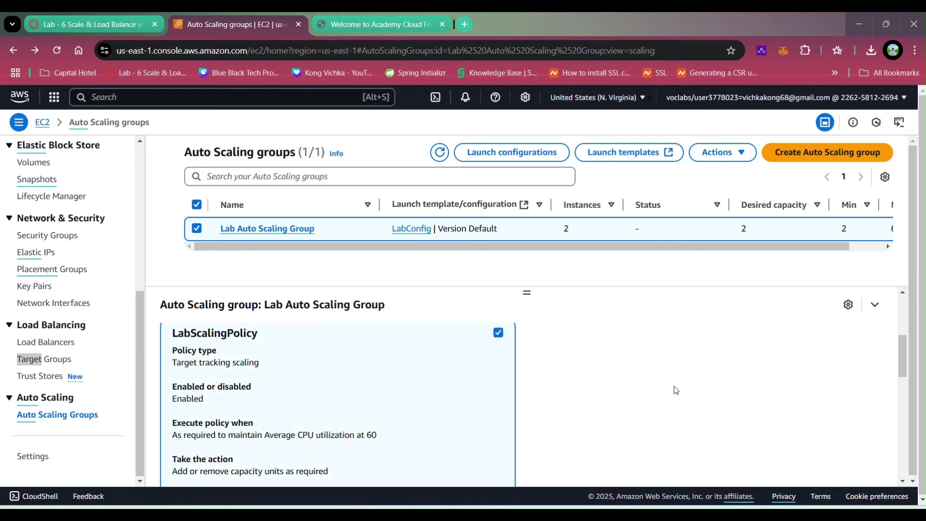
{"action": "scroll", "coordinate": [796, 376], "scroll_direction": "up", "scroll_amount": 4}
{"action": "left_click", "coordinate": [875, 305]}
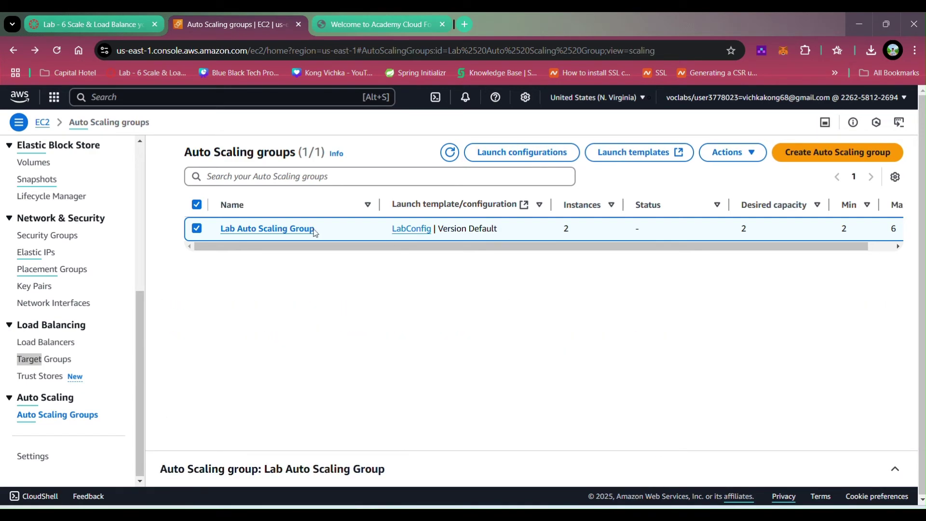
{"action": "left_click", "coordinate": [893, 469]}
{"action": "scroll", "coordinate": [516, 407], "scroll_direction": "down", "scroll_amount": 3}
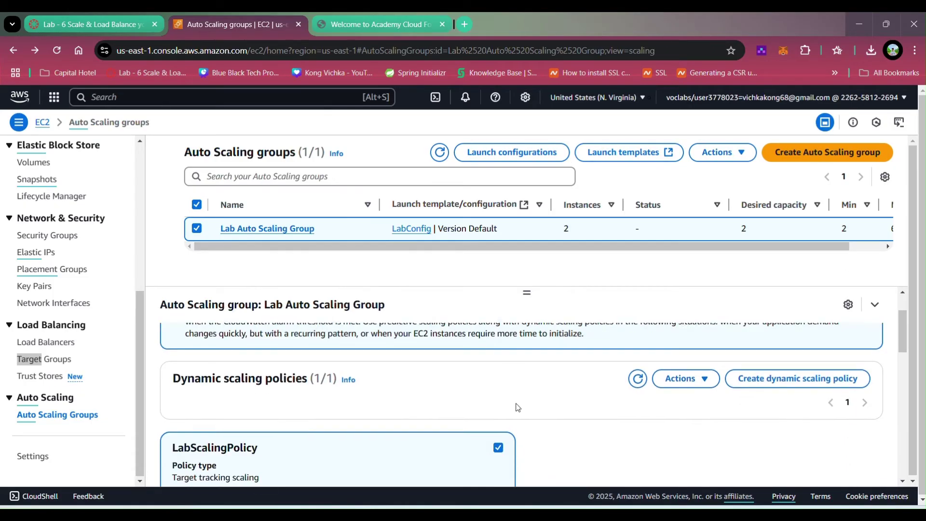
- Edit LabScalingPolicy to a target value of 50 for average CPU utilization and save the update
{"action": "left_click", "coordinate": [682, 323]}
{"action": "left_click", "coordinate": [676, 393]}
{"action": "left_click", "coordinate": [215, 355]}
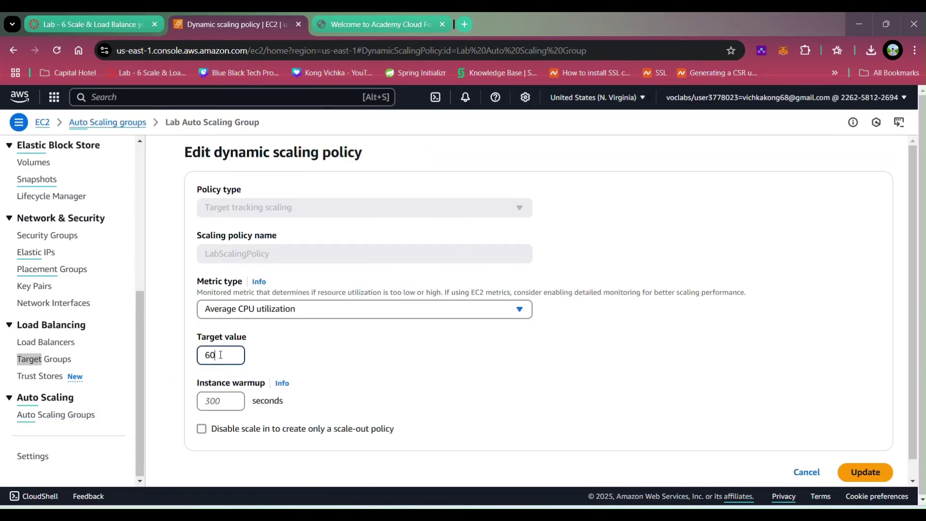
{"action": "left_click_drag", "start_coordinate": [210, 354], "coordinate": [200, 355]}
{"action": "type", "text": "5"}
{"action": "left_click", "coordinate": [278, 354]}
{"action": "scroll", "coordinate": [518, 398], "scroll_direction": "down", "scroll_amount": 1}
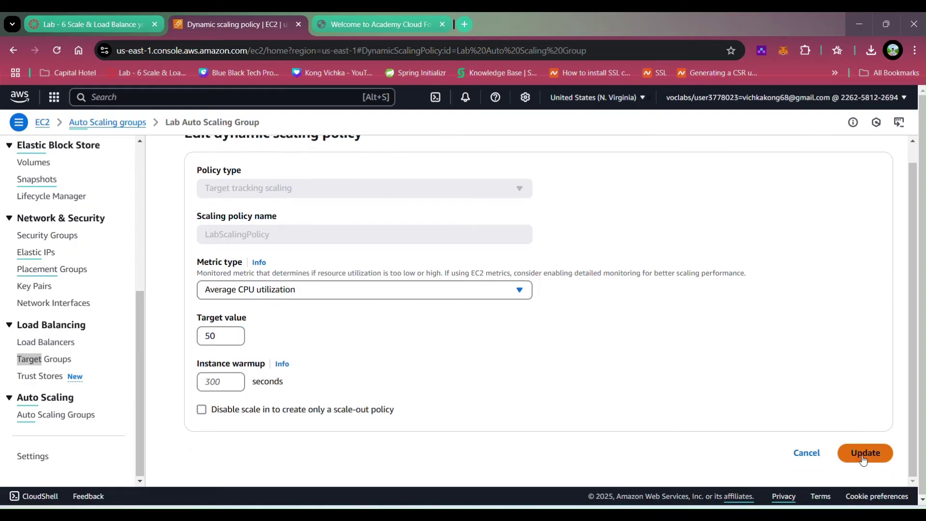
{"action": "left_click", "coordinate": [863, 456]}
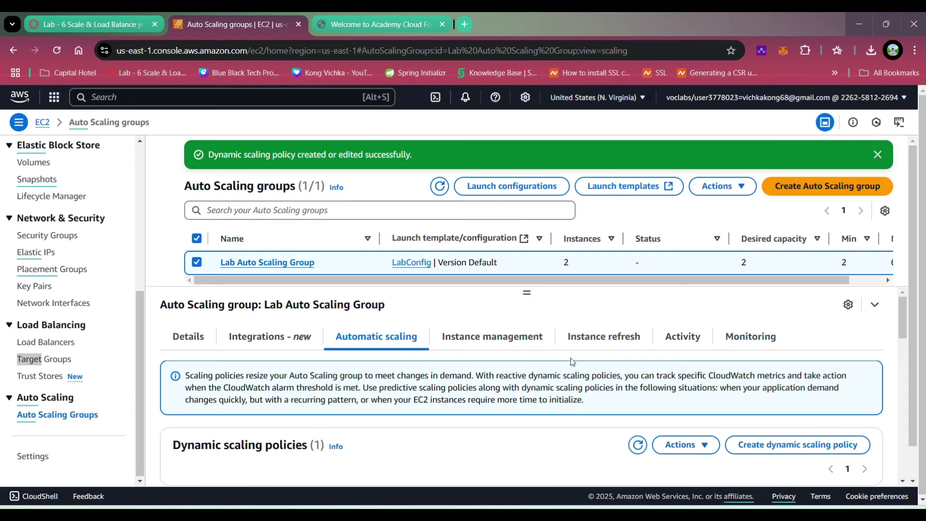
{"action": "scroll", "coordinate": [467, 384], "scroll_direction": "down", "scroll_amount": 5}
{"action": "scroll", "coordinate": [577, 390], "scroll_direction": "up", "scroll_amount": 5}
- Search for cloudwatch to open CloudWatch, then display all alarms and refresh them to check their states
{"action": "left_click", "coordinate": [171, 98]}
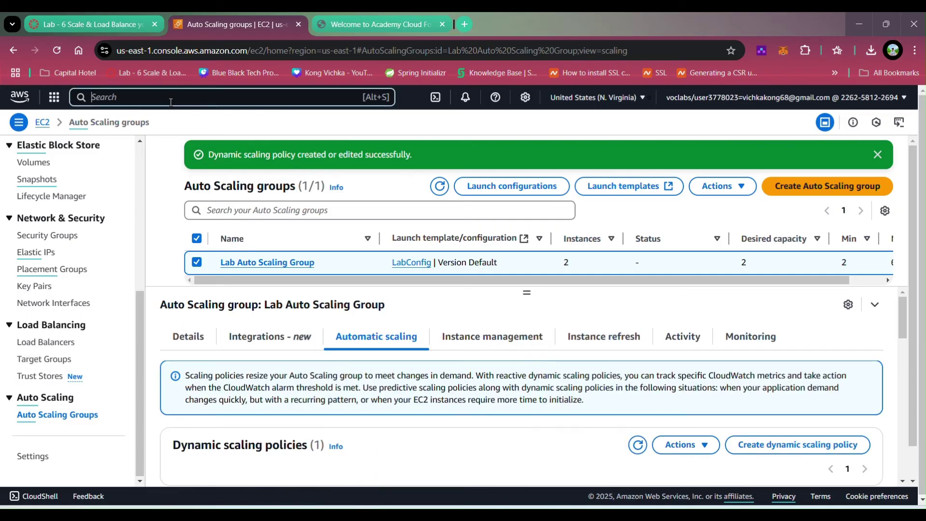
{"action": "type", "text": "cloudwatch"}
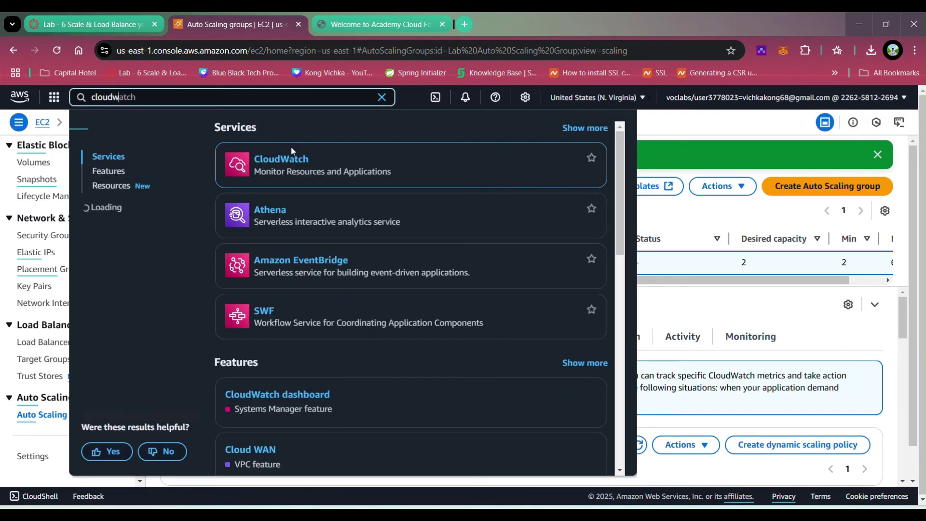
{"action": "left_click", "coordinate": [292, 164]}
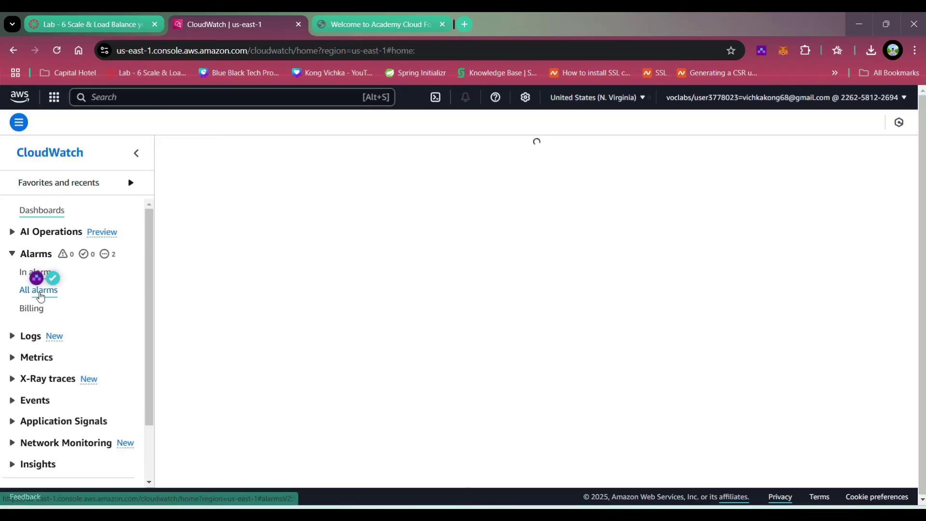
{"action": "left_click", "coordinate": [41, 293]}
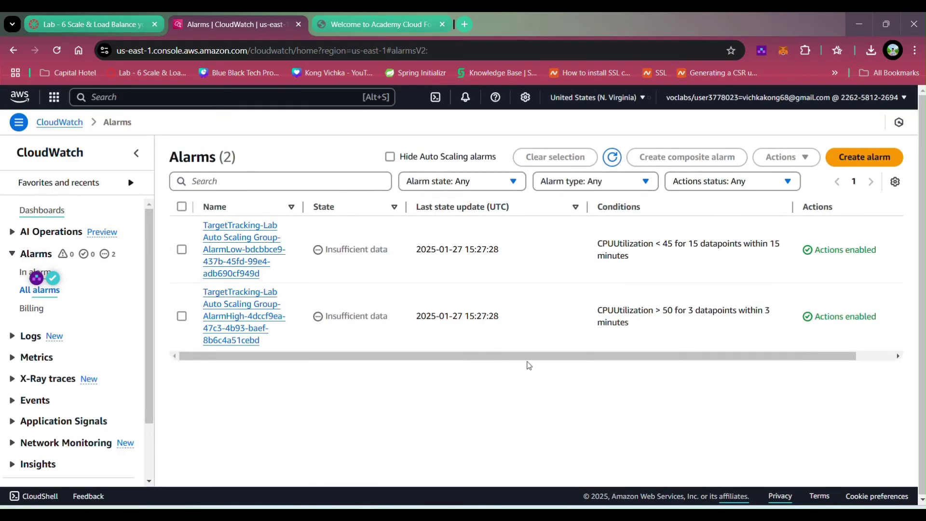
{"action": "left_click", "coordinate": [612, 157]}
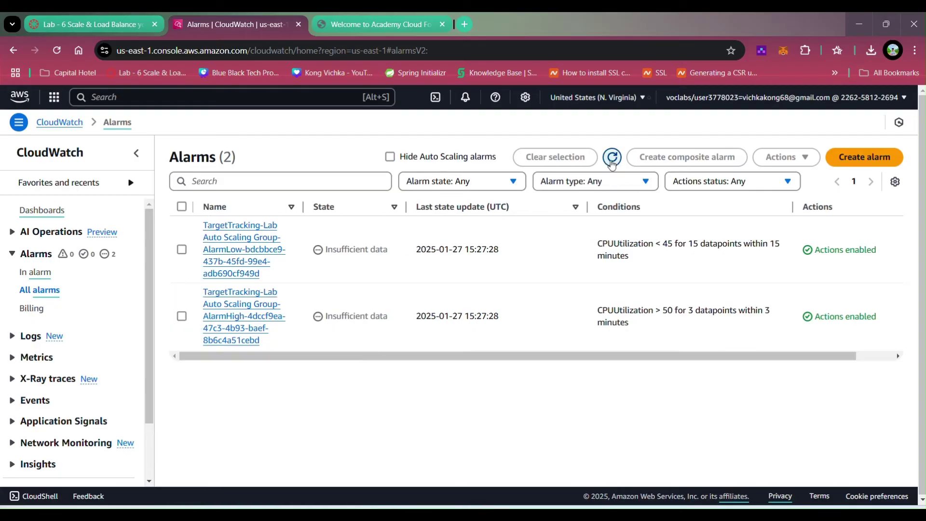
{"action": "left_click", "coordinate": [612, 156]}
{"action": "left_click", "coordinate": [612, 157]}
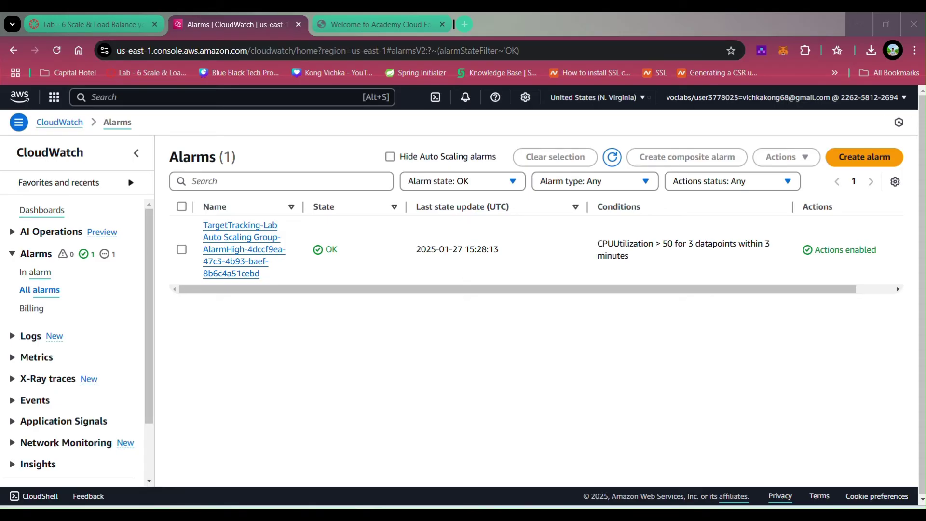
- Start the Load Test on the load balancer's web page and return to the CloudWatch alarms
{"action": "left_click", "coordinate": [376, 24]}
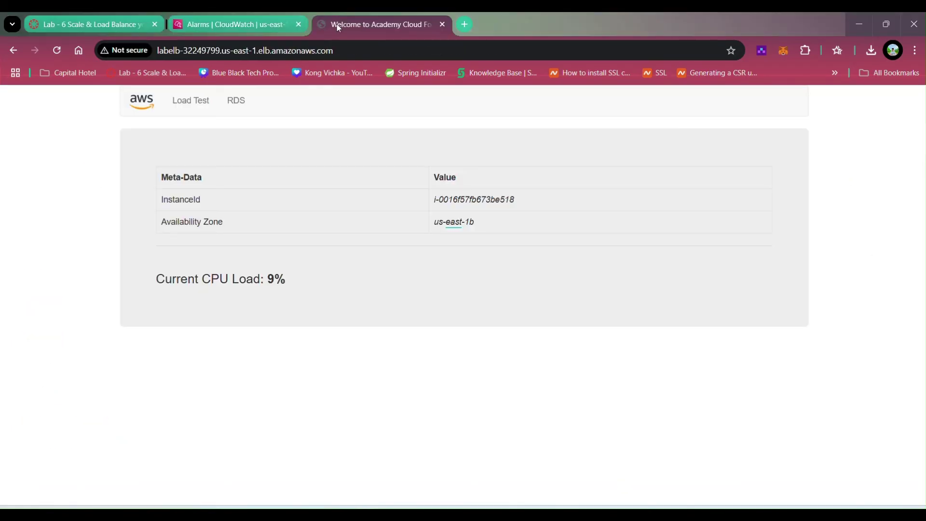
{"action": "left_click", "coordinate": [198, 109]}
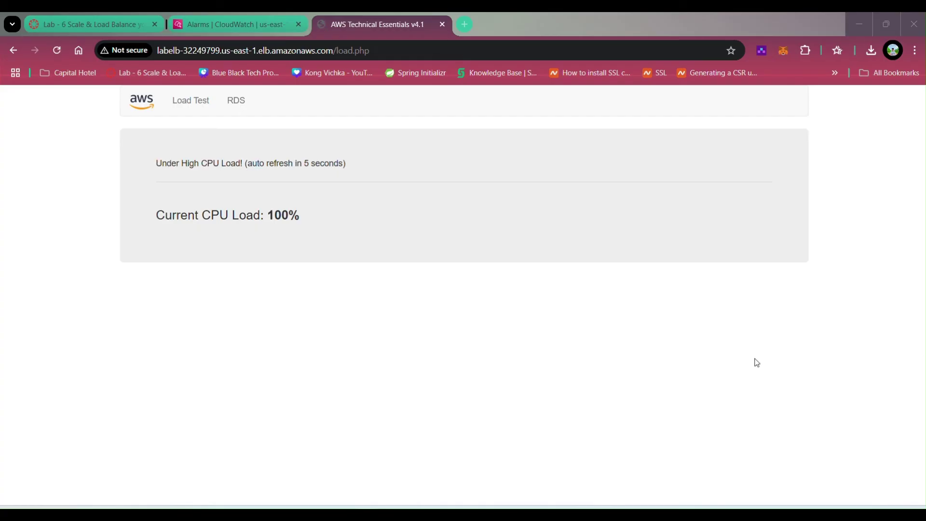
{"action": "key", "text": "ctrl+shift+Tab"}
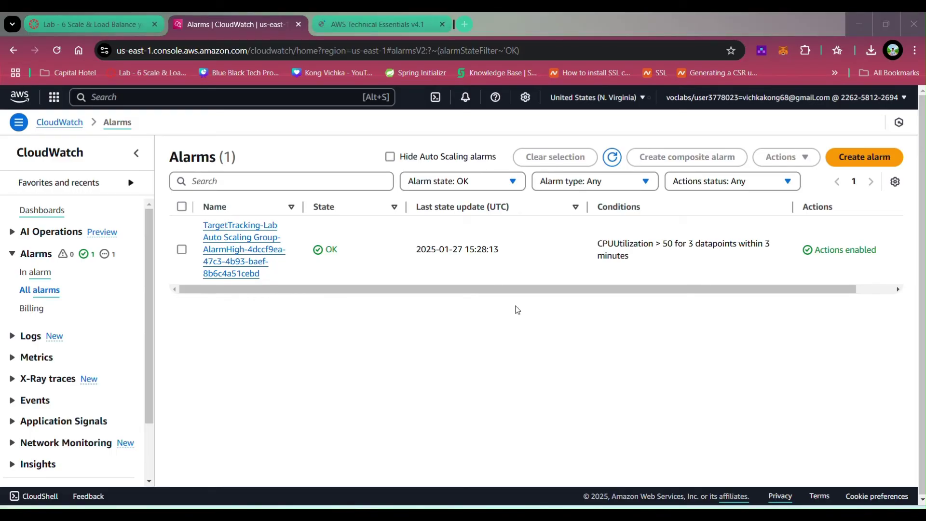
- Check the refreshed alarms with the In alarm state filter, then go back to showing all alarms
{"action": "left_click", "coordinate": [613, 158]}
{"action": "left_click", "coordinate": [478, 183]}
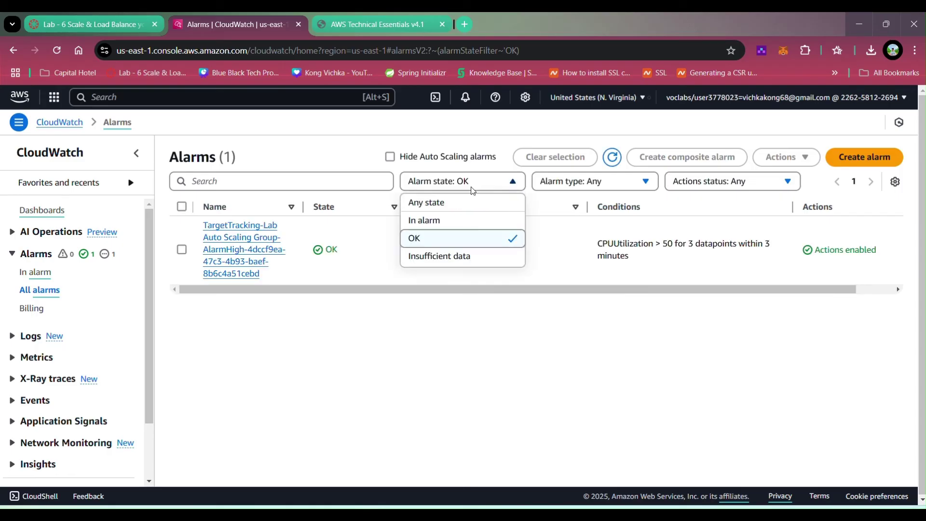
{"action": "left_click", "coordinate": [458, 223]}
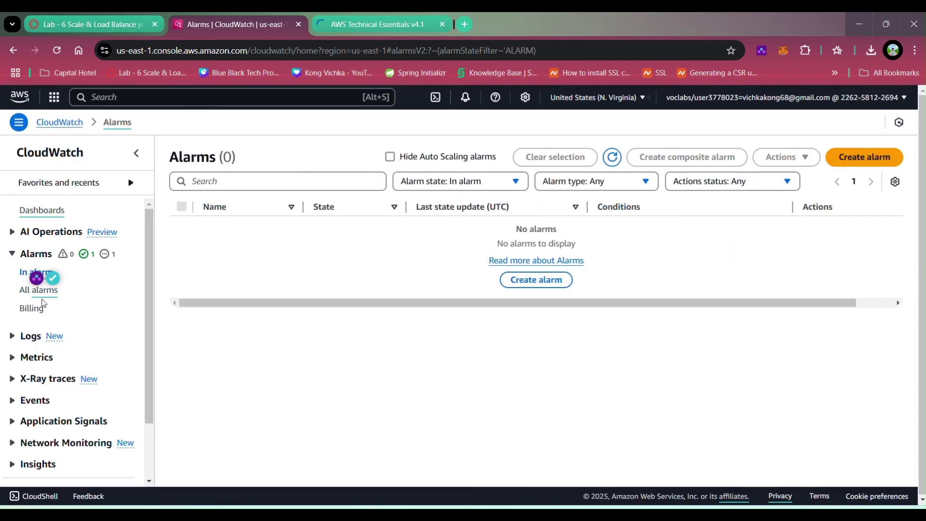
{"action": "left_click", "coordinate": [39, 290]}
{"action": "left_click", "coordinate": [449, 182]}
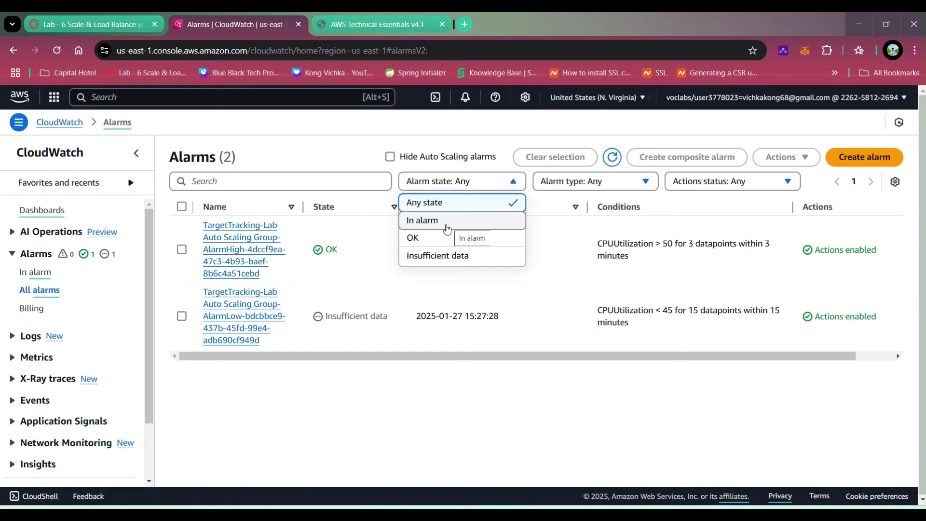
{"action": "left_click", "coordinate": [611, 158]}
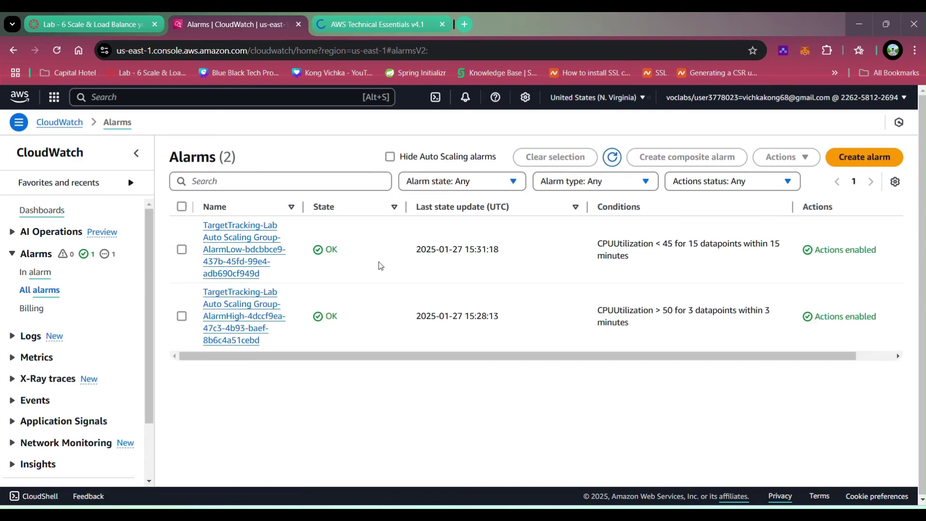
- Keep refreshing the full alarm list to monitor the AlarmHigh and AlarmLow states
{"action": "left_click", "coordinate": [612, 158]}
{"action": "left_click", "coordinate": [181, 249]}
{"action": "left_click", "coordinate": [182, 316]}
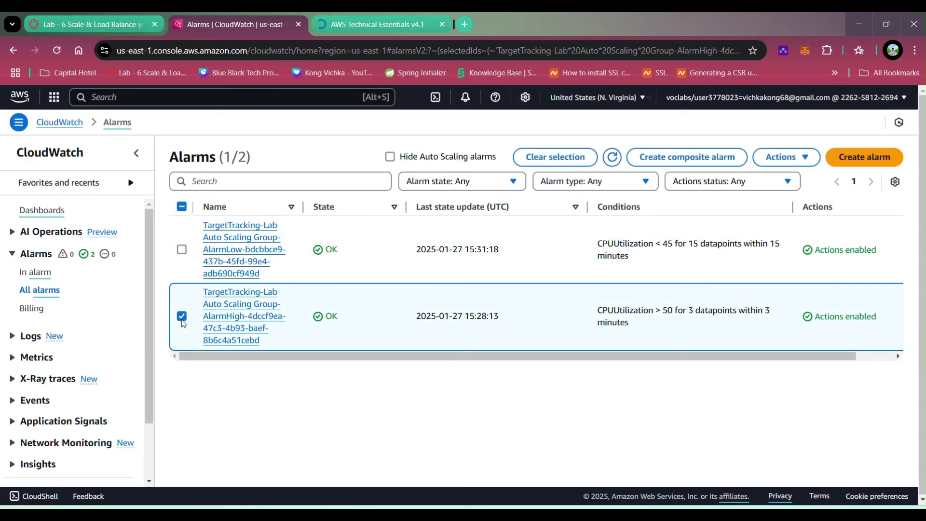
{"action": "left_click", "coordinate": [182, 315]}
{"action": "left_click", "coordinate": [612, 158]}
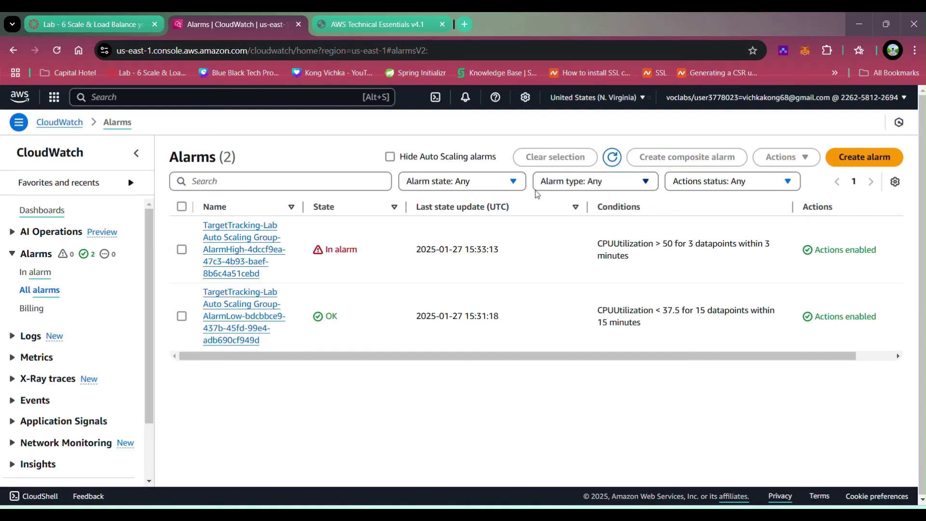
- Refresh the alarms, compare the In alarm and Any state filters, and leave the list filtered to In alarm
{"action": "left_click", "coordinate": [612, 159]}
{"action": "left_click", "coordinate": [489, 188]}
{"action": "left_click", "coordinate": [437, 219]}
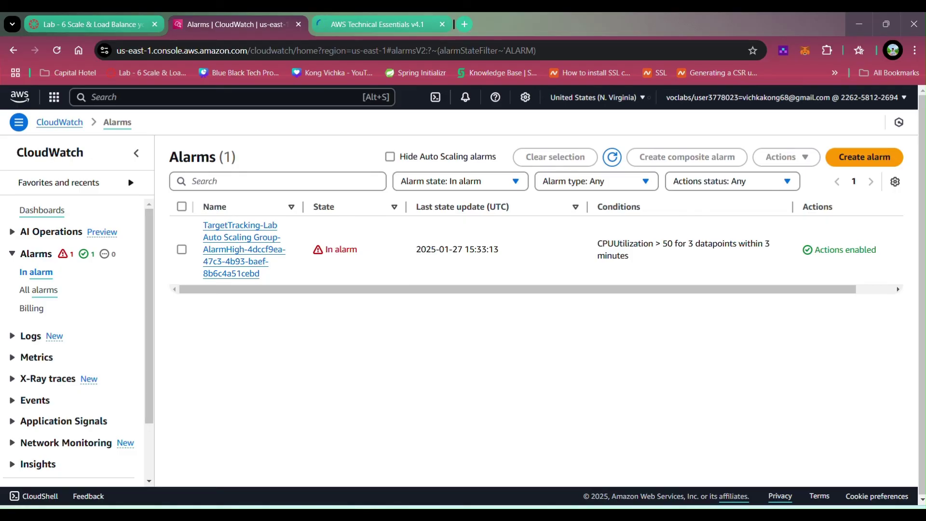
{"action": "left_click", "coordinate": [628, 185]}
{"action": "left_click", "coordinate": [711, 186]}
{"action": "left_click", "coordinate": [896, 184]}
{"action": "left_click", "coordinate": [492, 182]}
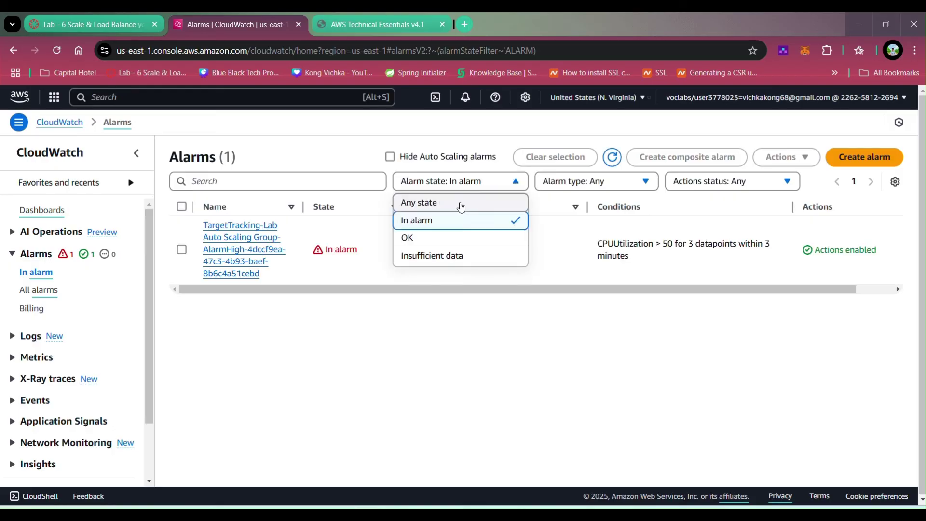
{"action": "left_click", "coordinate": [461, 205]}
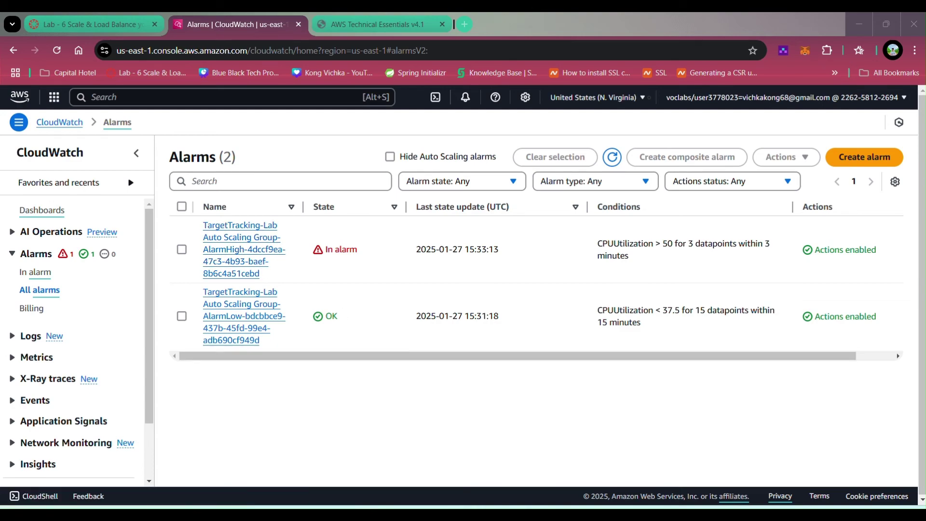
{"action": "left_click", "coordinate": [477, 183]}
{"action": "left_click", "coordinate": [445, 224]}
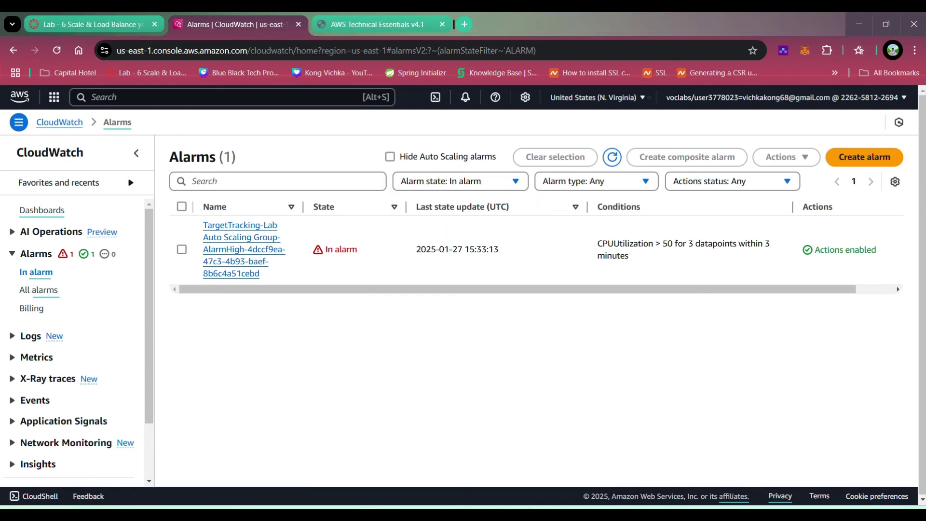
- Search for ec2 to open the EC2 service and list its instances
{"action": "left_click", "coordinate": [165, 98]}
{"action": "type", "text": "ec2"}
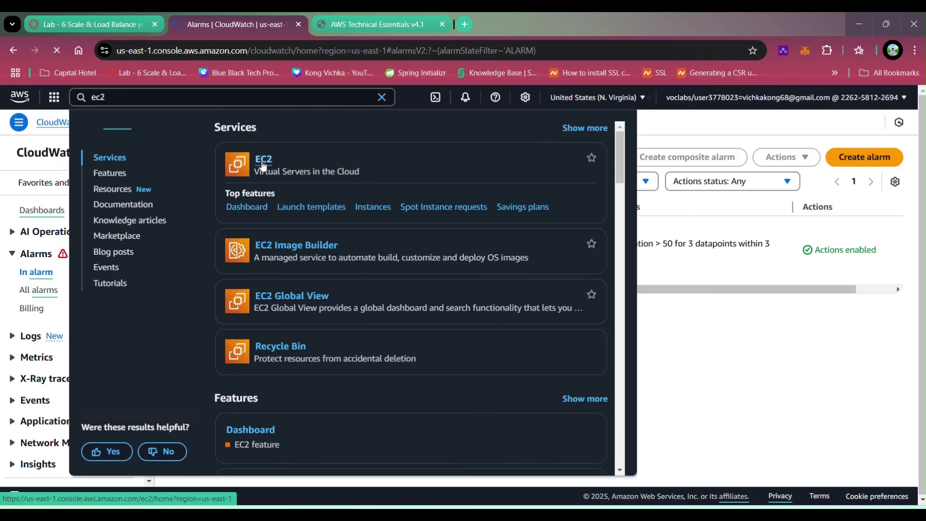
{"action": "left_click", "coordinate": [285, 164]}
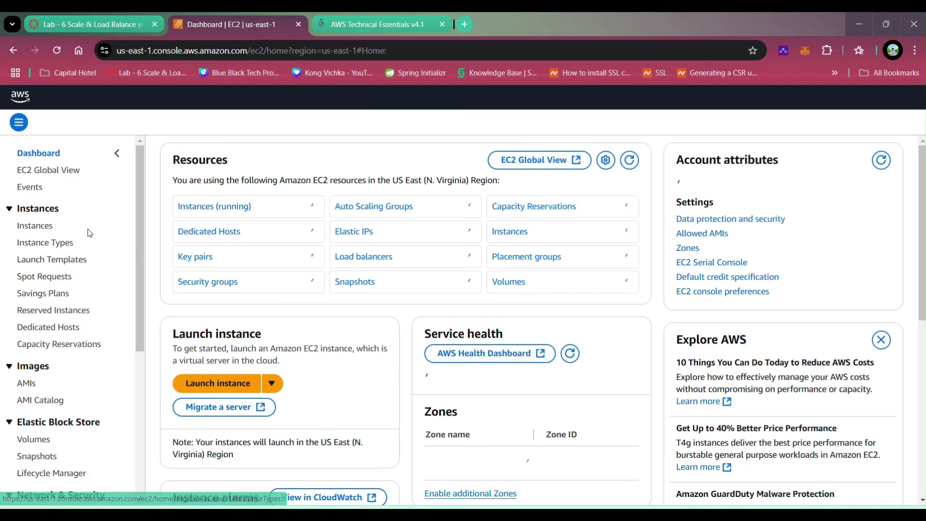
{"action": "left_click", "coordinate": [41, 229]}
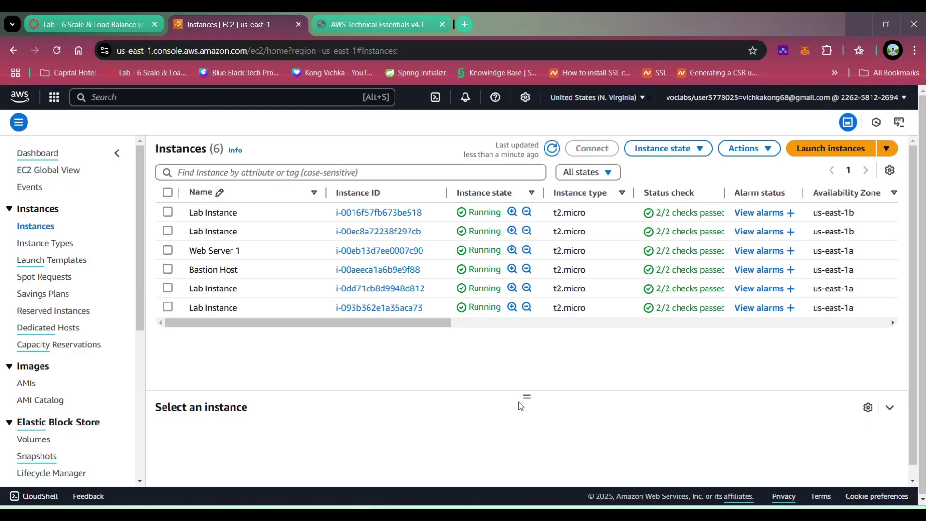
- Terminate the Web Server 1 instance and dismiss the notification
{"action": "left_click", "coordinate": [168, 251]}
{"action": "left_click", "coordinate": [665, 148]}
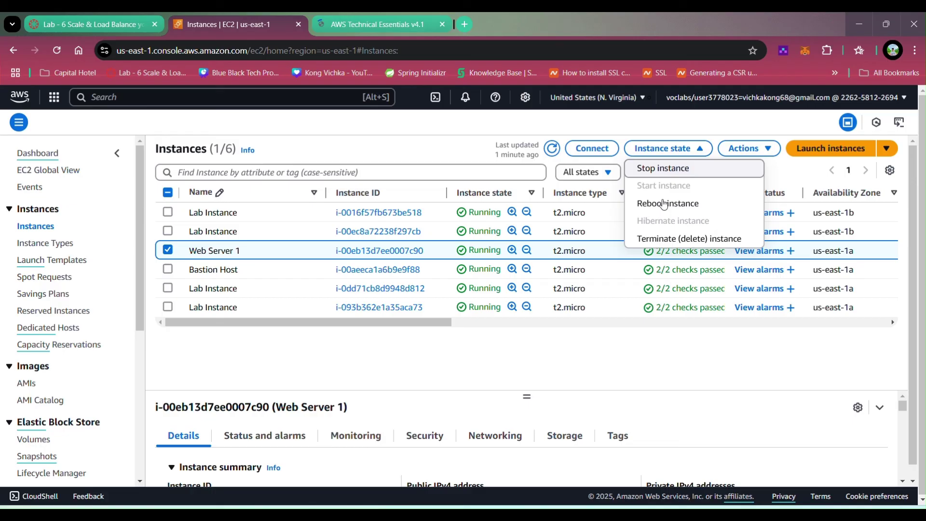
{"action": "left_click", "coordinate": [684, 241]}
{"action": "left_click", "coordinate": [723, 394]}
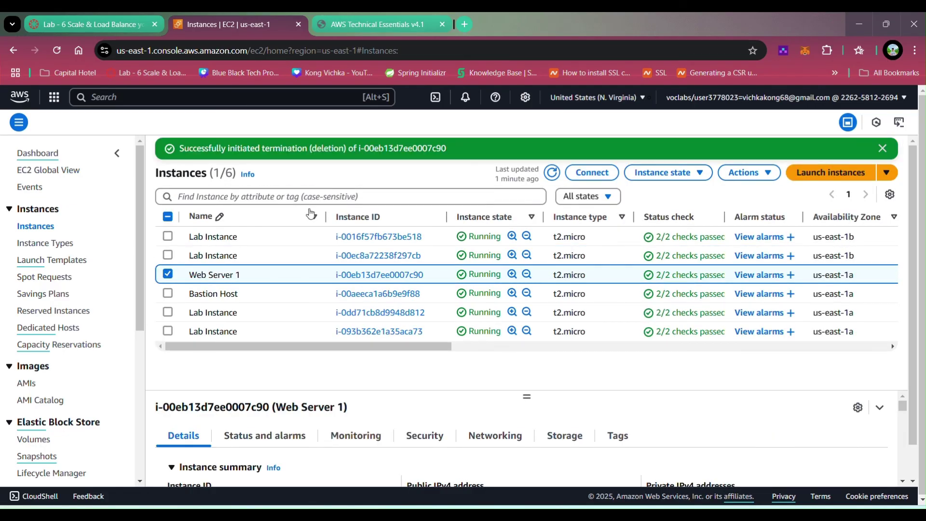
{"action": "left_click_drag", "start_coordinate": [179, 148], "coordinate": [274, 150]}
{"action": "left_click", "coordinate": [366, 149]}
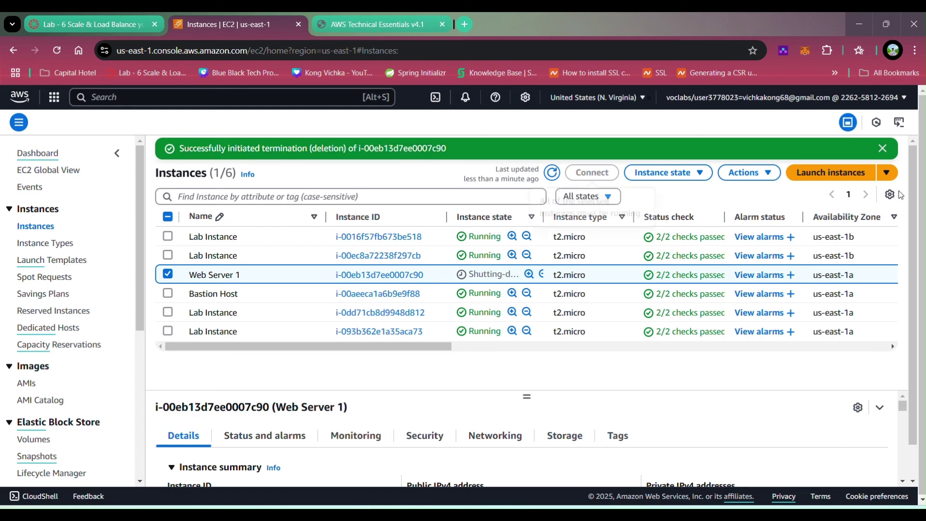
{"action": "left_click", "coordinate": [882, 148]}
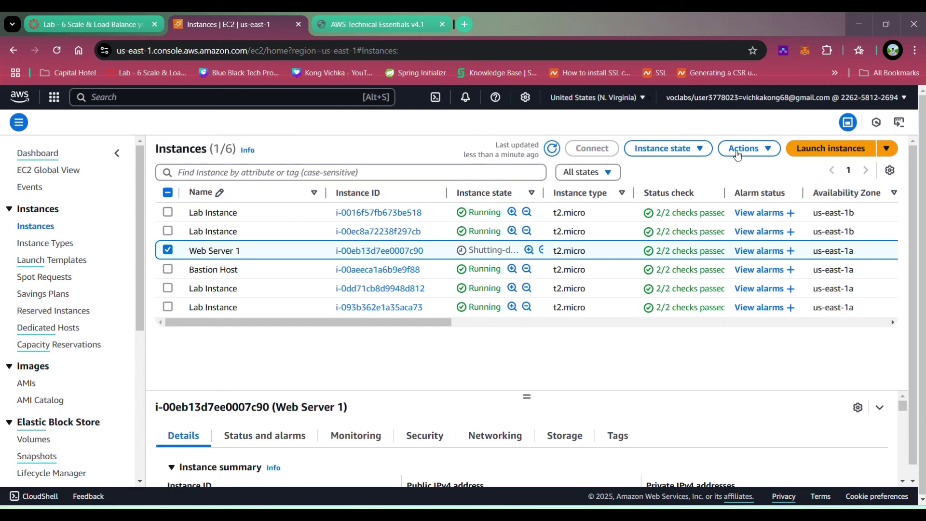
- Widen the Instance state column and refresh the instances to check the termination of Web Server 1
{"action": "left_click", "coordinate": [217, 251]}
{"action": "left_click_drag", "start_coordinate": [543, 192], "coordinate": [592, 202]}
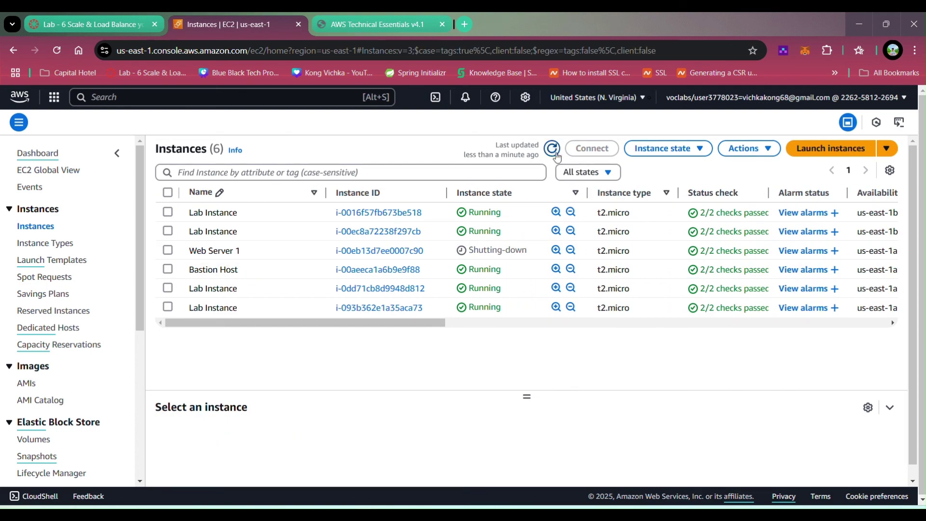
{"action": "left_click", "coordinate": [554, 152]}
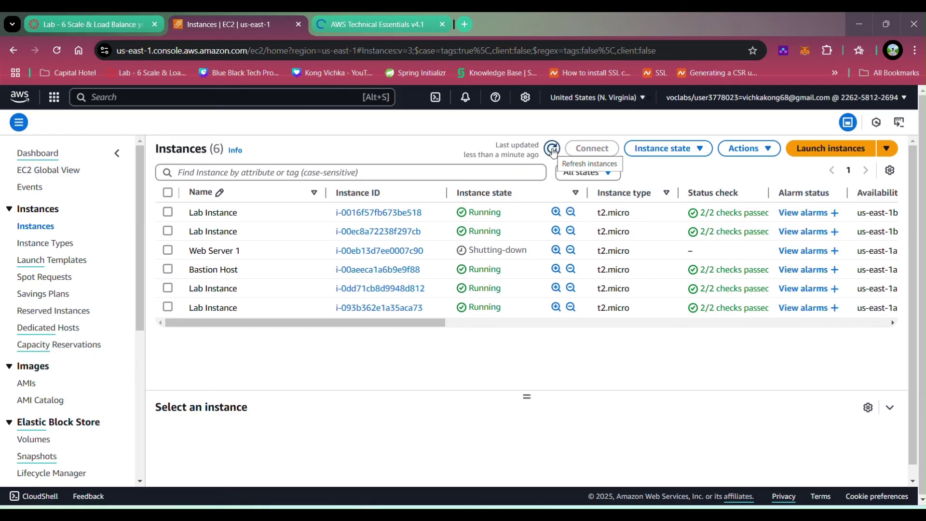
{"action": "left_click", "coordinate": [553, 153]}
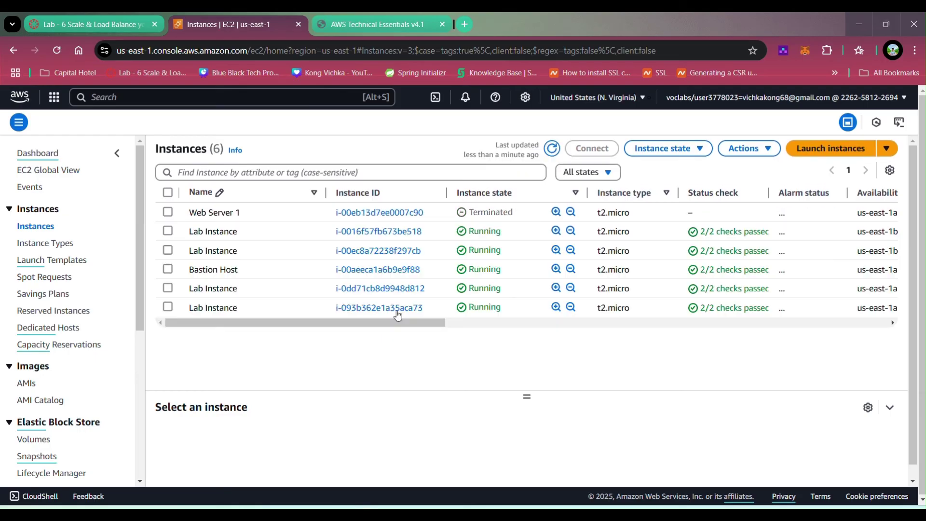
{"action": "left_click", "coordinate": [521, 215]}
{"action": "left_click", "coordinate": [521, 215]}
- Switch to the Vocareum lab workbench, maximize its window and review the instructions on submitting the work
{"action": "left_click", "coordinate": [91, 24]}
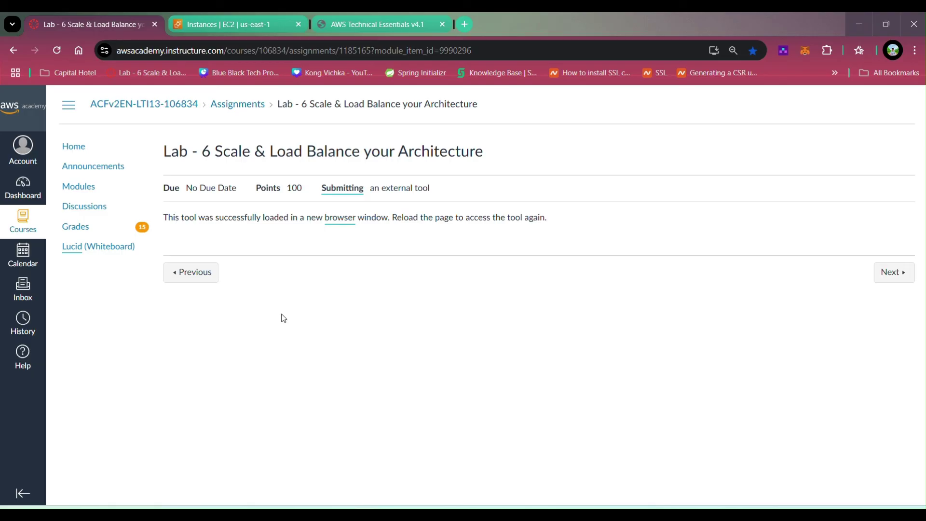
{"action": "left_click", "coordinate": [223, 25]}
{"action": "key", "text": "alt+Tab"}
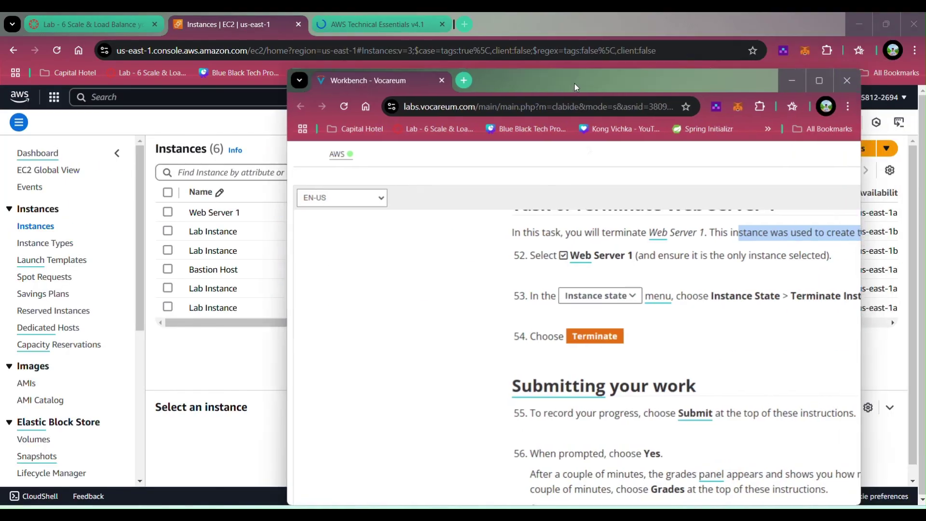
{"action": "double_click", "coordinate": [574, 83]}
{"action": "scroll", "coordinate": [506, 285], "scroll_direction": "down", "scroll_amount": 2}
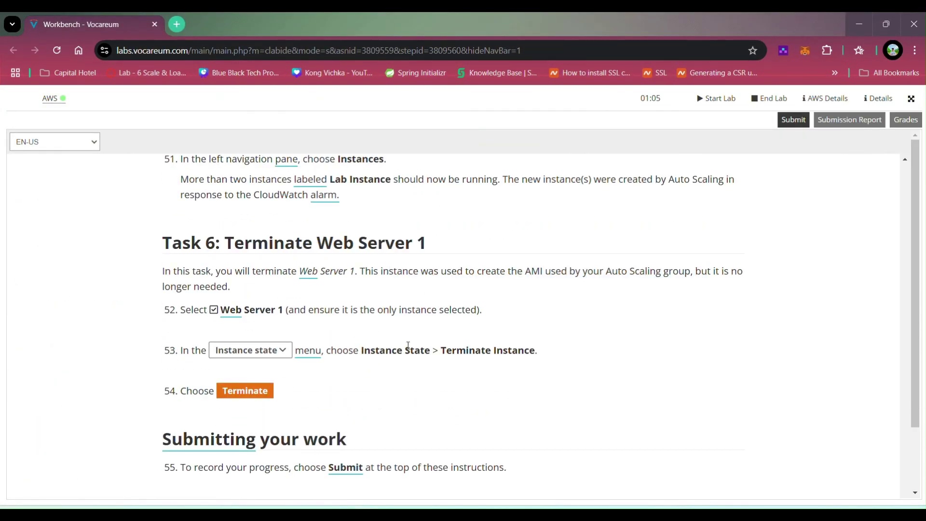
{"action": "scroll", "coordinate": [420, 343], "scroll_direction": "down", "scroll_amount": 3}
- Submit the lab work for grading, then end the lab and confirm deletion of its resources
{"action": "left_click", "coordinate": [794, 121]}
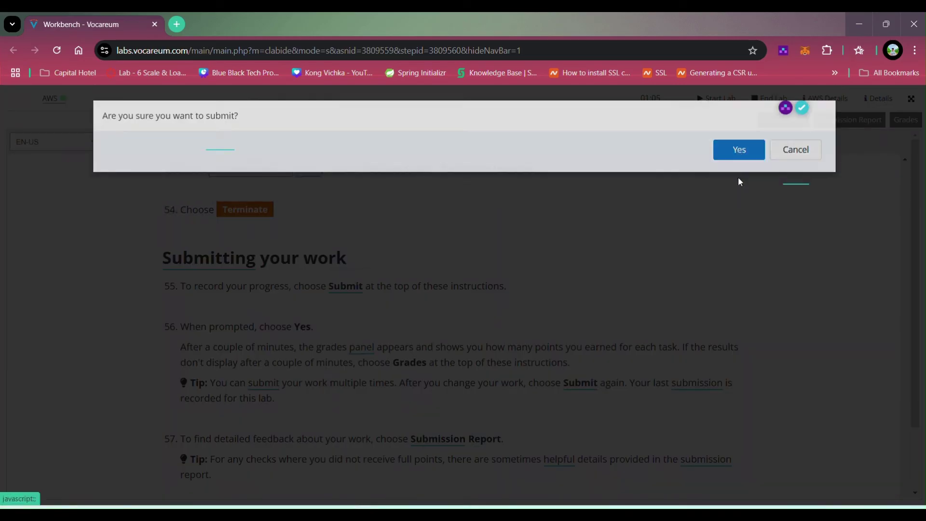
{"action": "key", "text": "Return"}
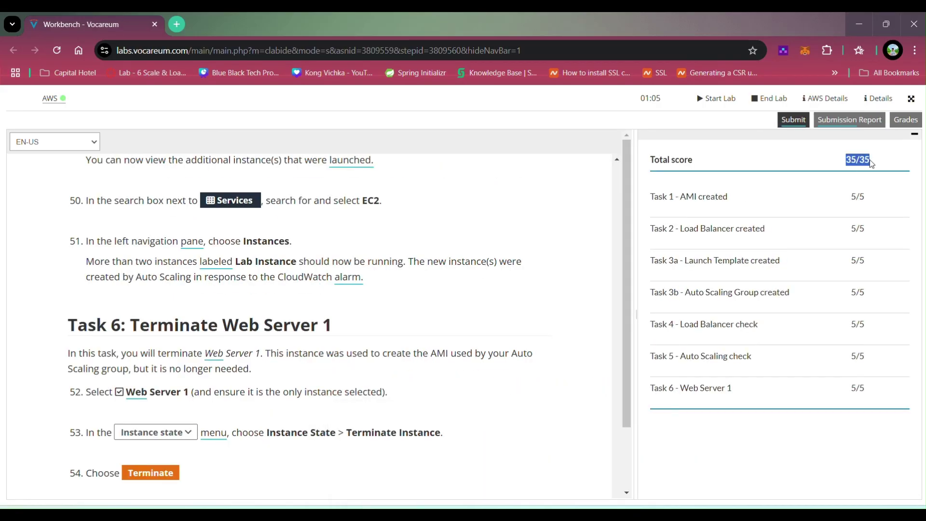
{"action": "left_click", "coordinate": [769, 100]}
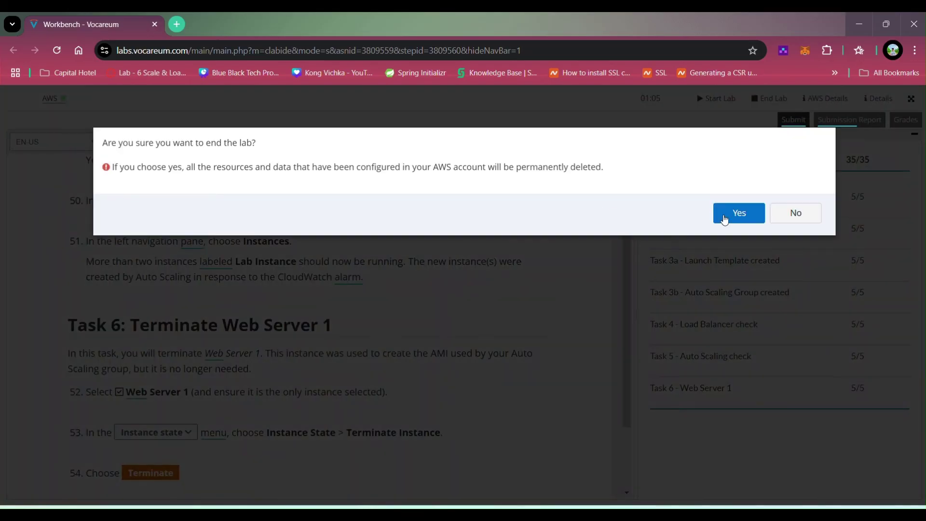
{"action": "left_click", "coordinate": [738, 211]}
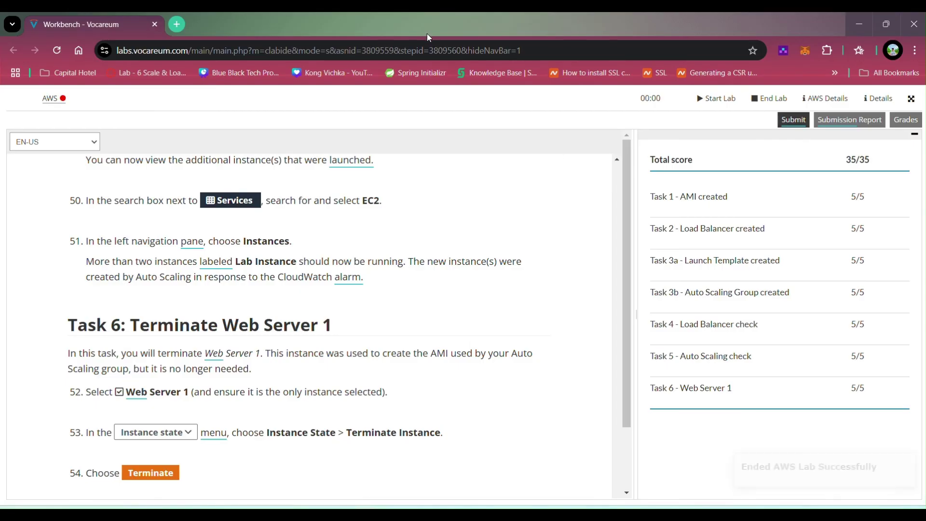